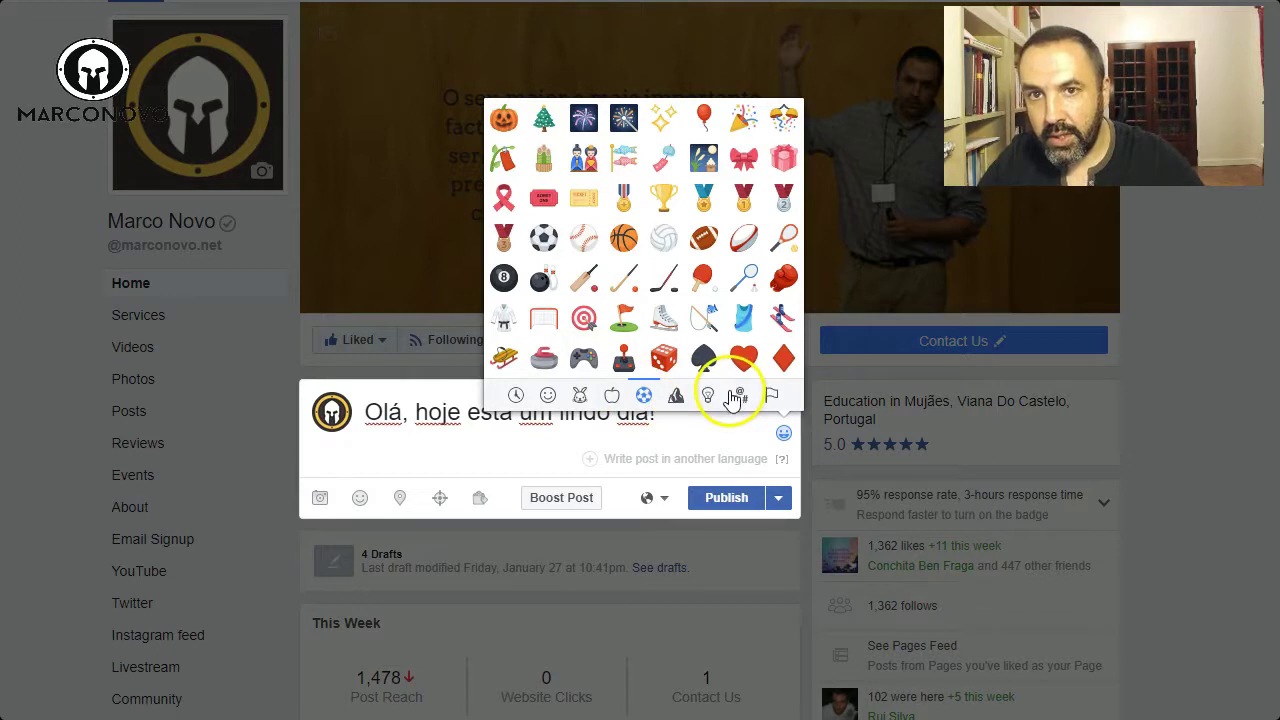
Step: Add the yellow warning sign emoji from the Symbols category to the end of the post text
{"action": "left_click", "coordinate": [739, 396]}
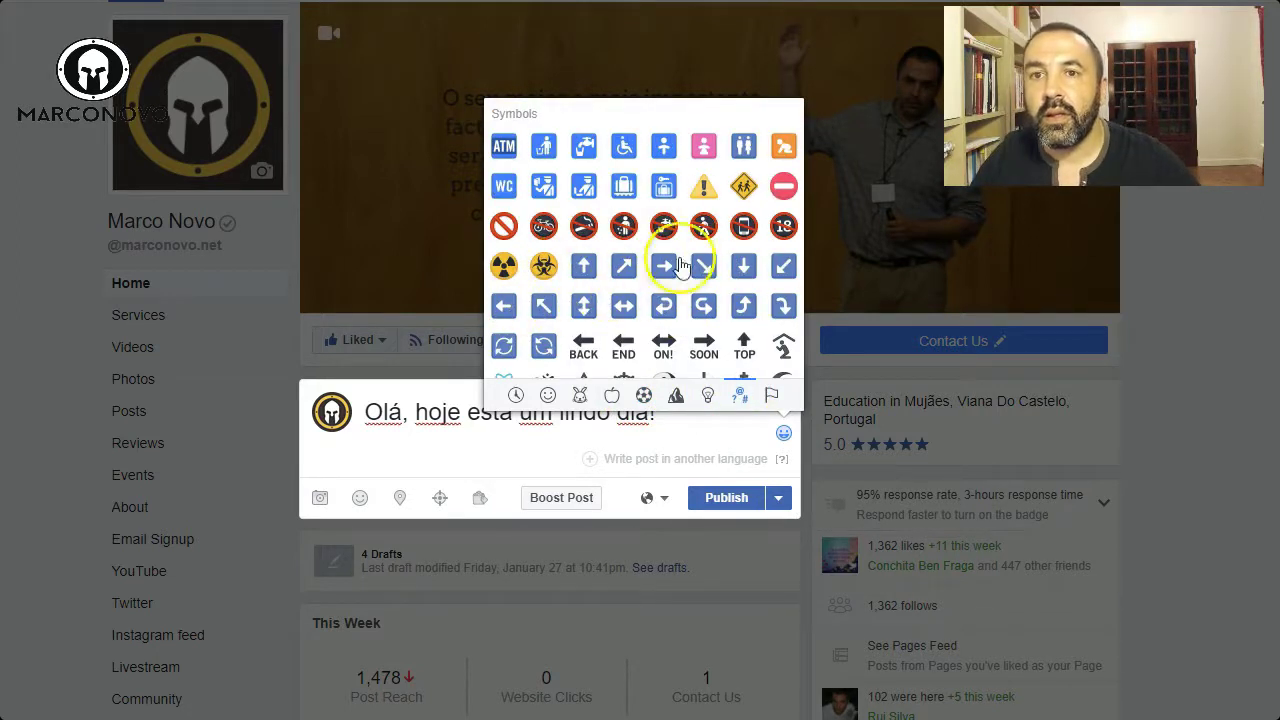
{"action": "scroll", "coordinate": [682, 260], "scroll_direction": "down", "scroll_amount": 5}
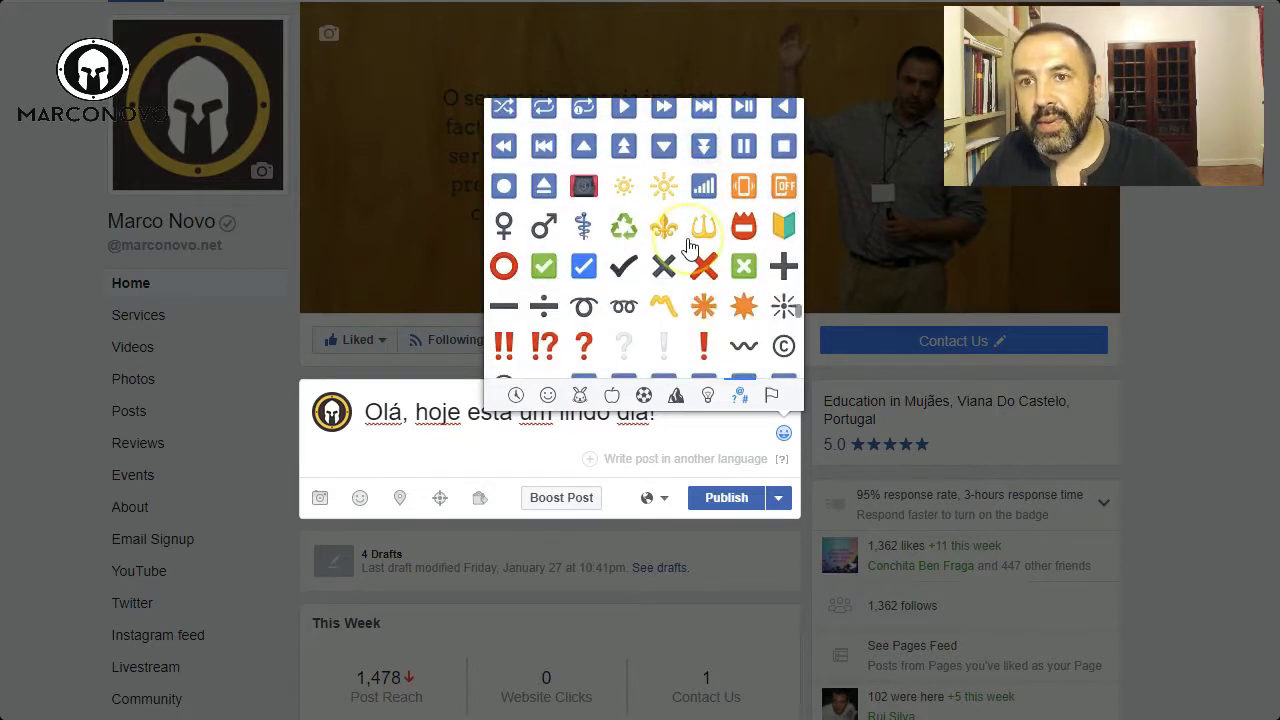
{"action": "scroll", "coordinate": [682, 248], "scroll_direction": "down", "scroll_amount": 4}
{"action": "scroll", "coordinate": [694, 251], "scroll_direction": "down", "scroll_amount": 5}
{"action": "scroll", "coordinate": [706, 246], "scroll_direction": "up", "scroll_amount": 6}
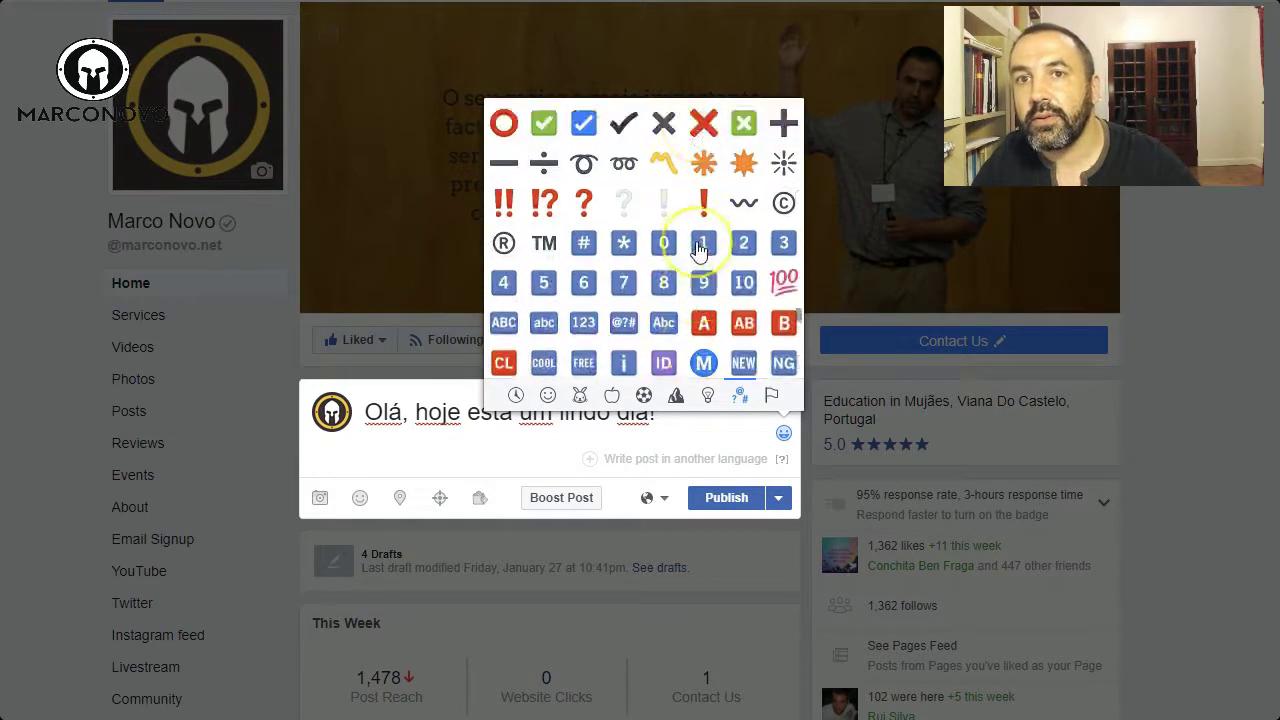
{"action": "scroll", "coordinate": [700, 250], "scroll_direction": "up", "scroll_amount": 3}
{"action": "scroll", "coordinate": [698, 250], "scroll_direction": "up", "scroll_amount": 12}
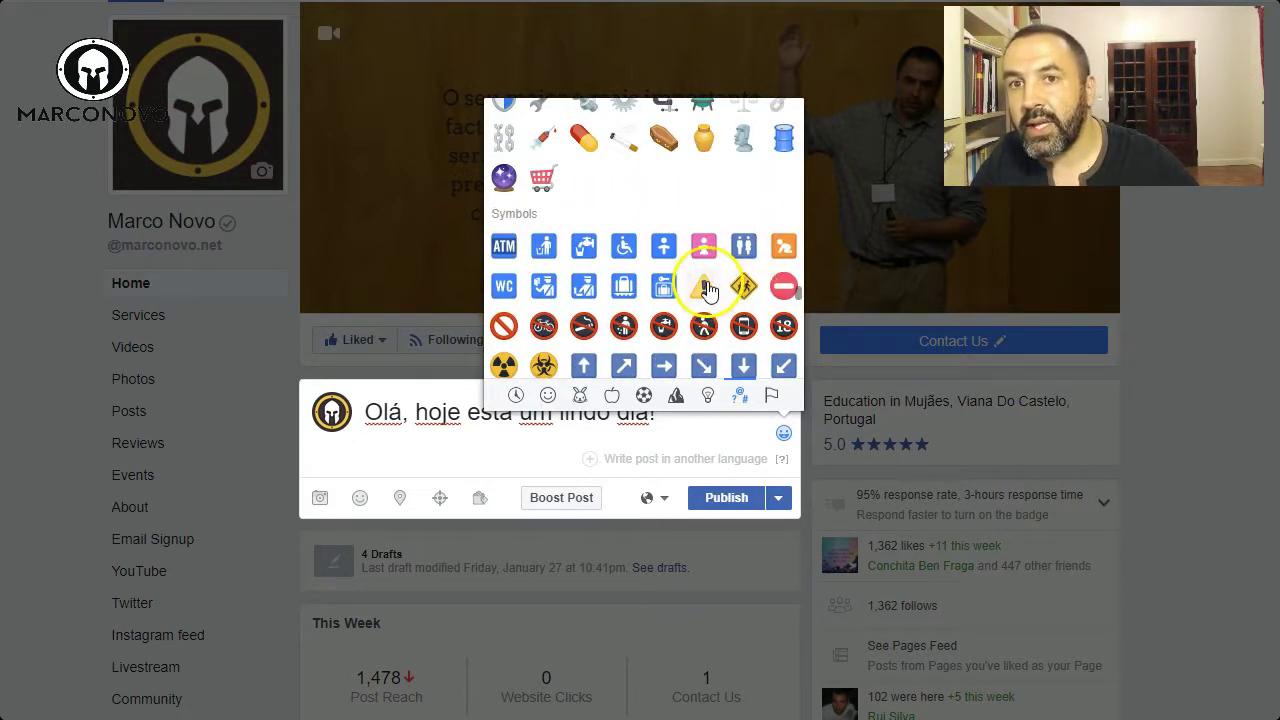
{"action": "left_click", "coordinate": [707, 289]}
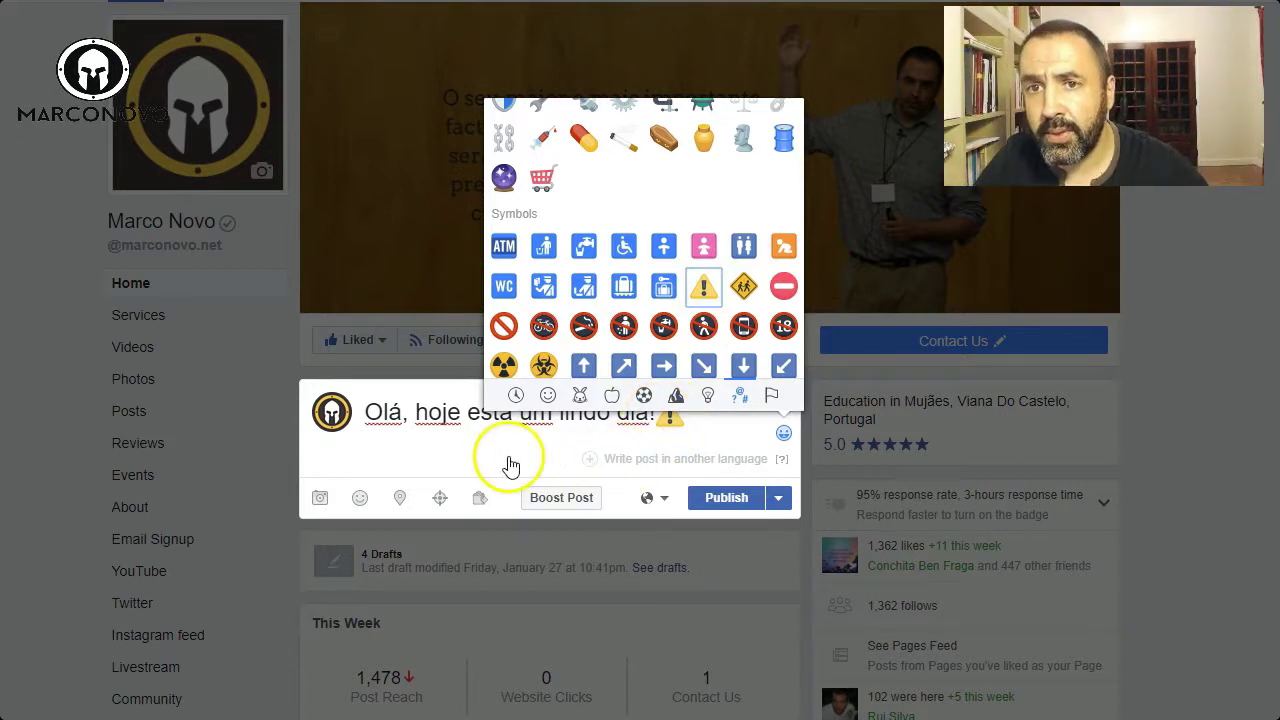
Step: Delete the warning sign emoji from the end of the post text
{"action": "left_click", "coordinate": [684, 438]}
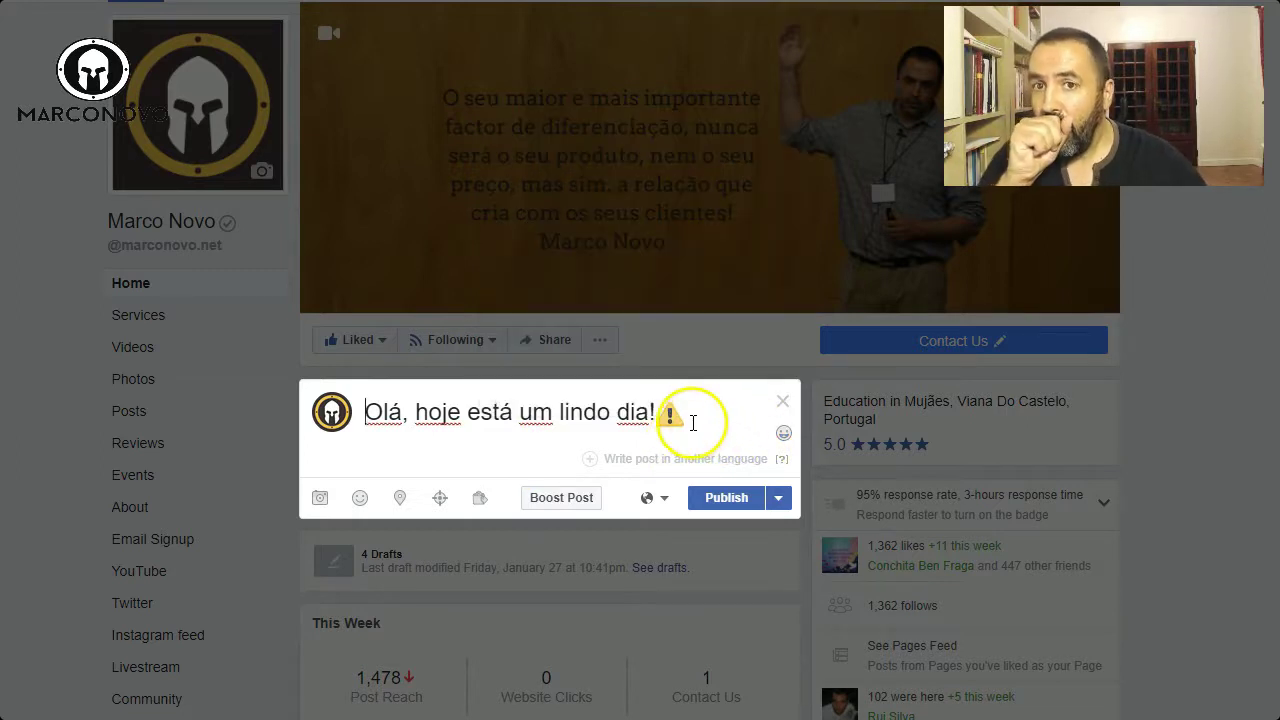
{"action": "left_click_drag", "start_coordinate": [690, 418], "coordinate": [657, 418]}
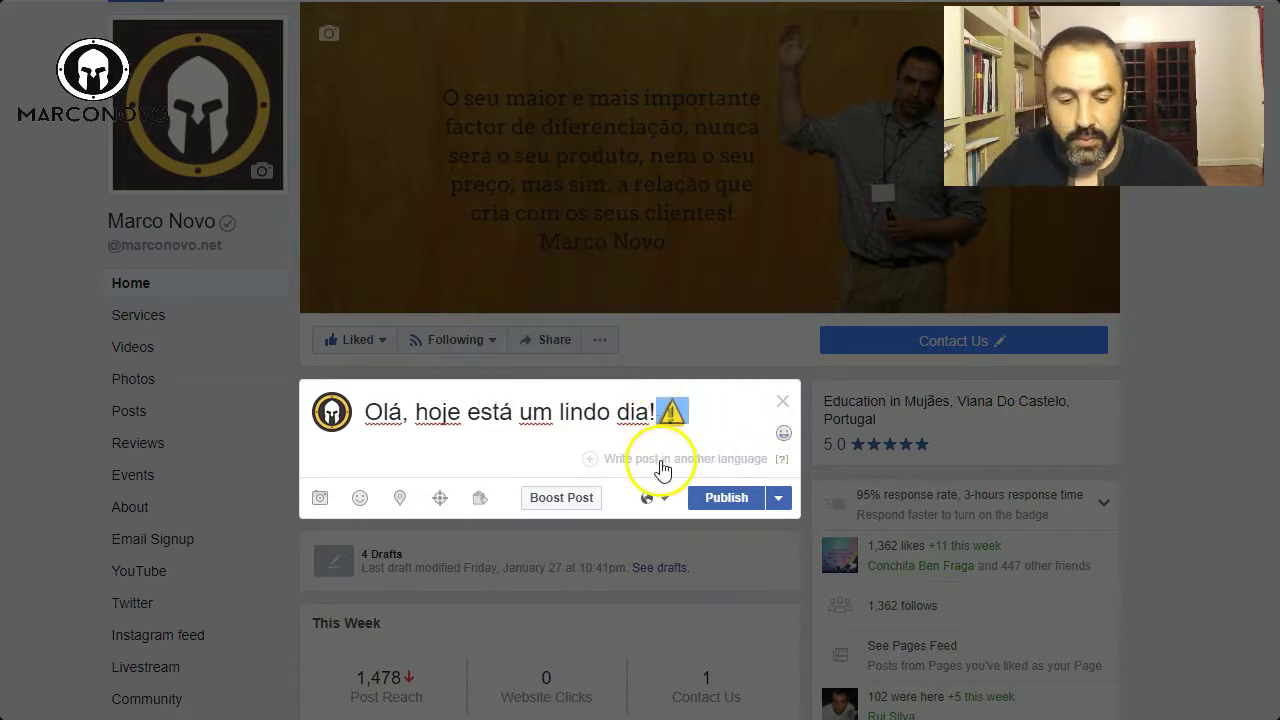
{"action": "key", "text": "BackSpace"}
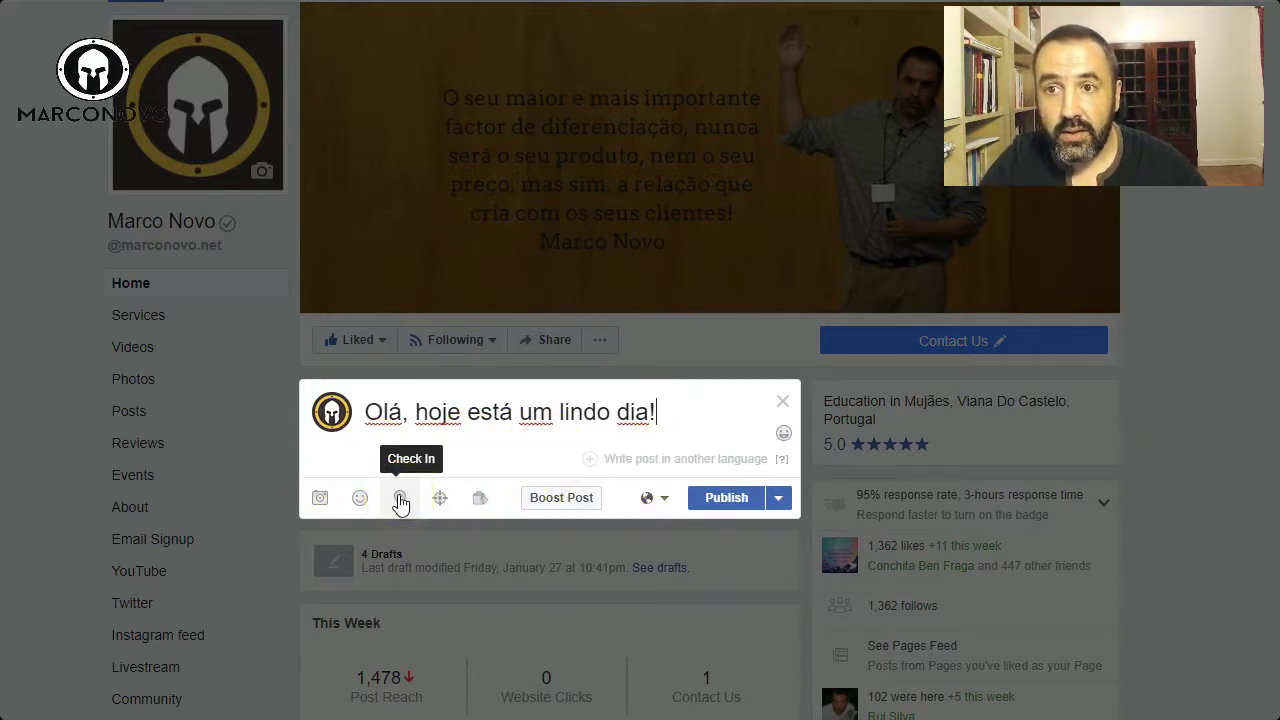
Step: Attach a video file from the computer's folders to the post
{"action": "left_click", "coordinate": [322, 500]}
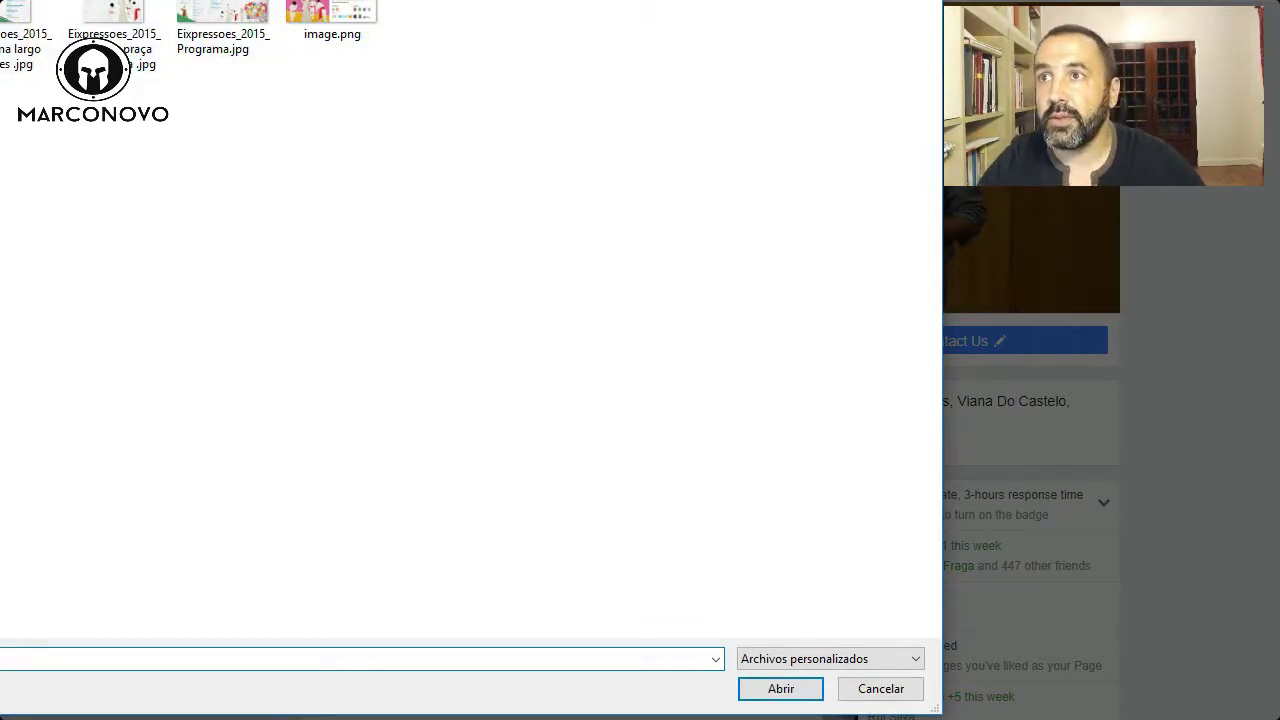
{"action": "key", "text": "alt+Up"}
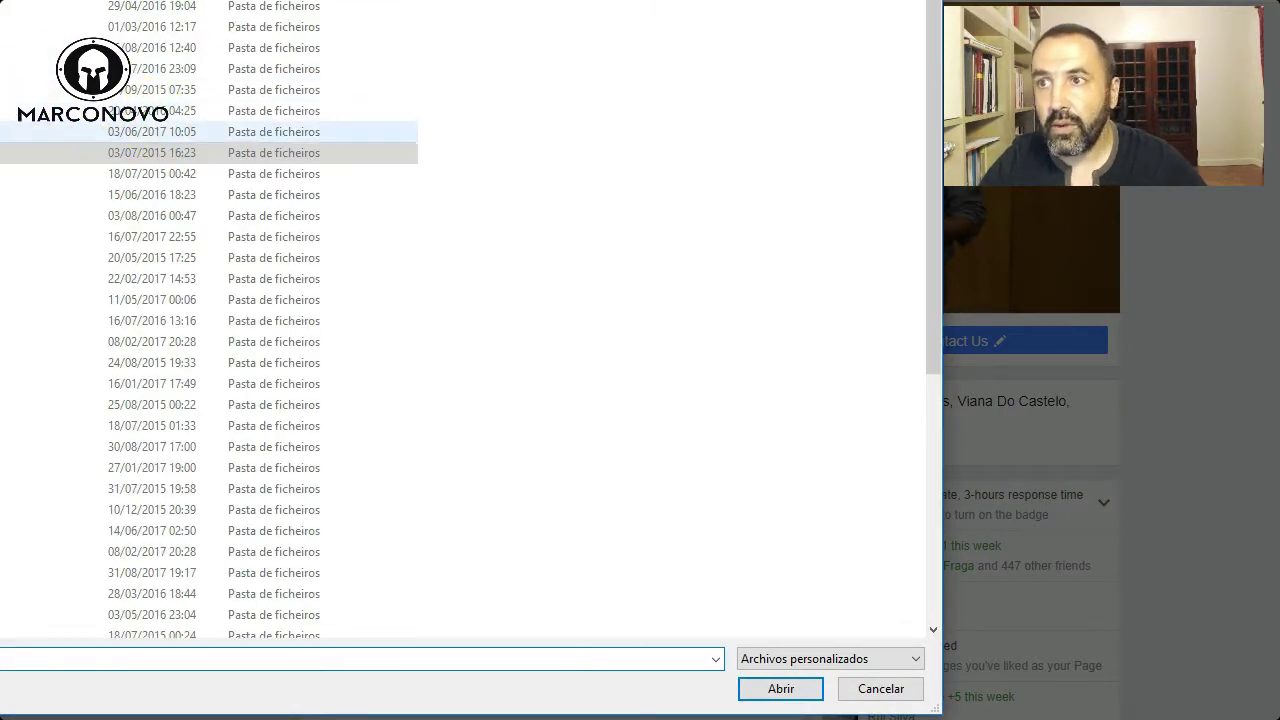
{"action": "double_click", "coordinate": [150, 446]}
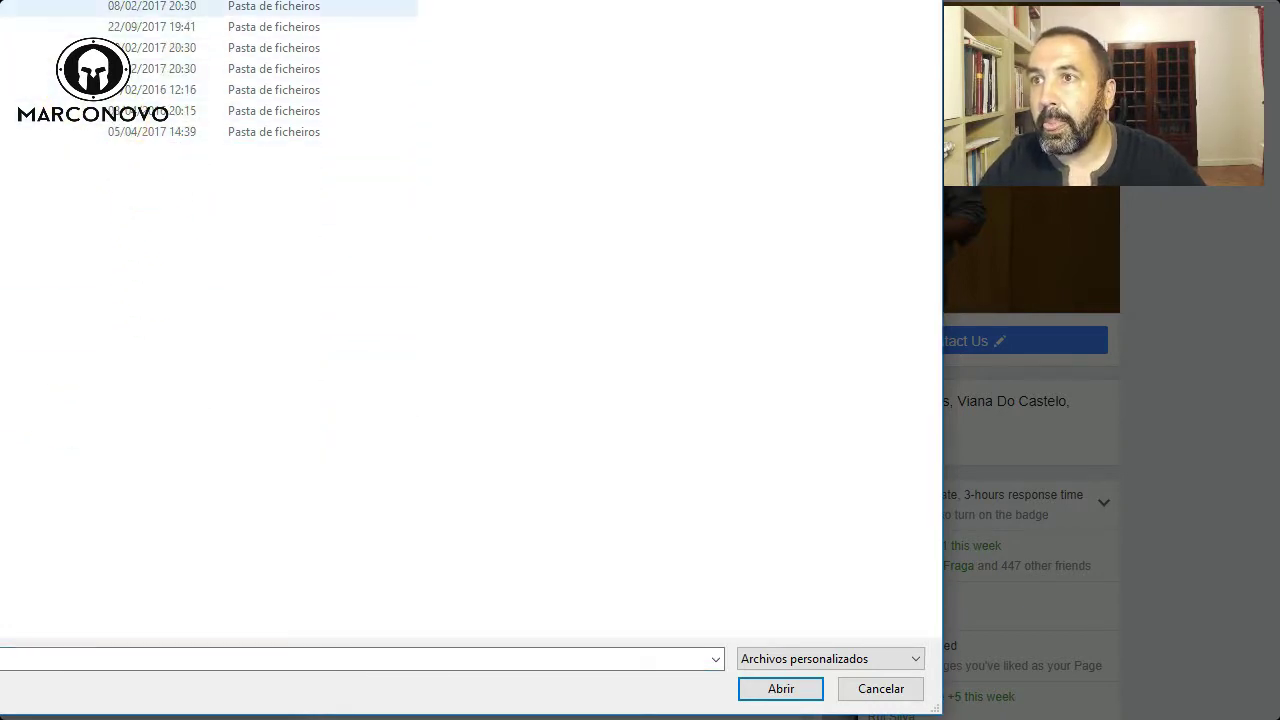
{"action": "double_click", "coordinate": [150, 26]}
{"action": "left_click", "coordinate": [237, 80]}
{"action": "key", "text": "Return"}
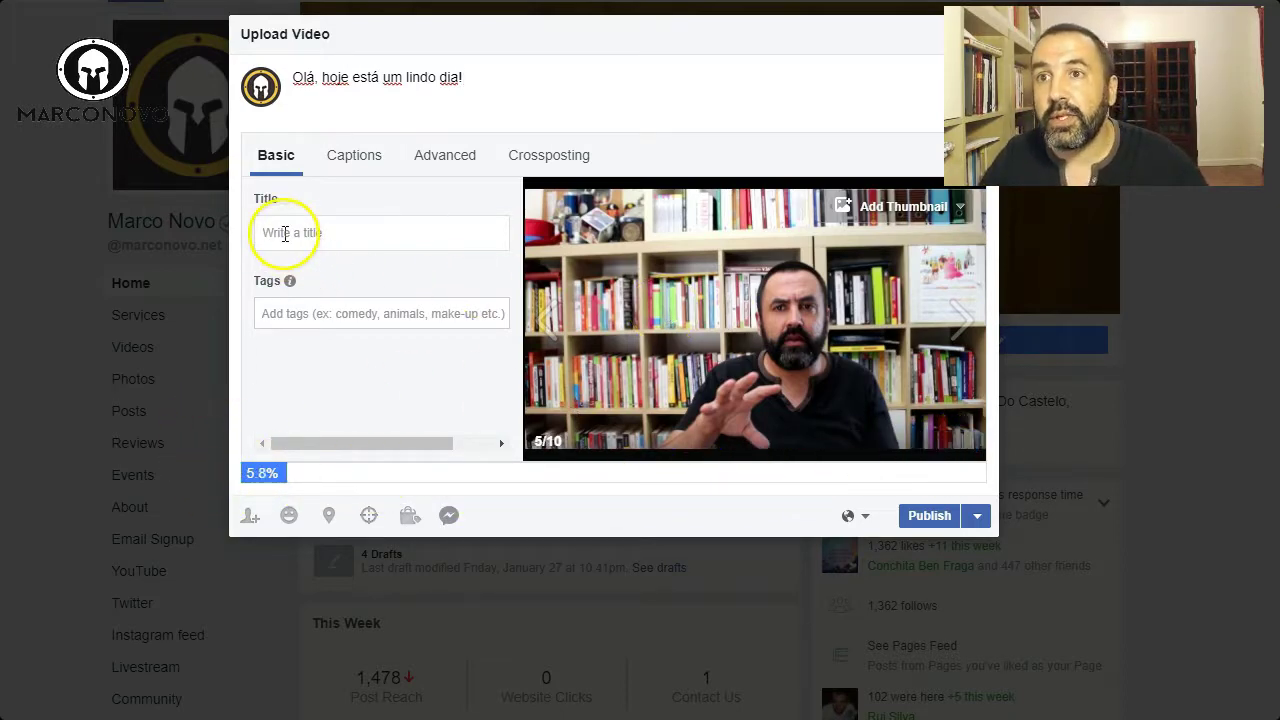
Step: Set the uploaded video's title to "Teste"
{"action": "left_click_drag", "start_coordinate": [510, 78], "coordinate": [295, 77]}
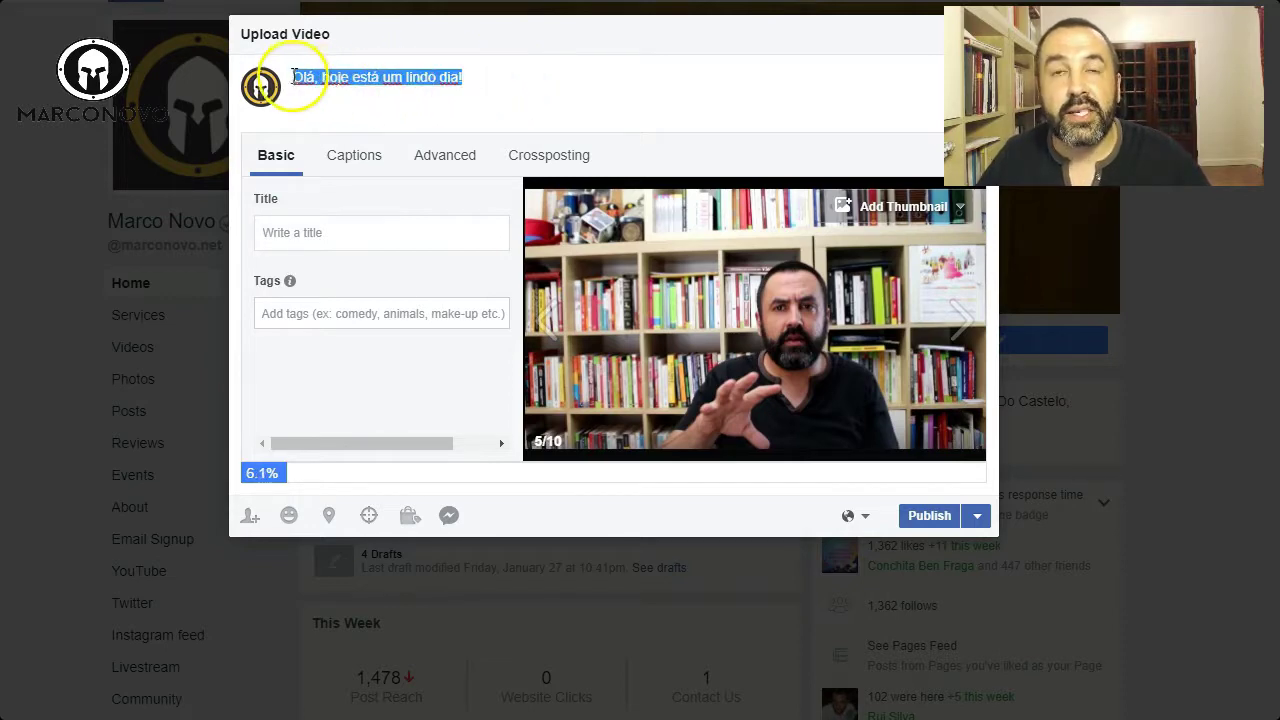
{"action": "left_click", "coordinate": [295, 232]}
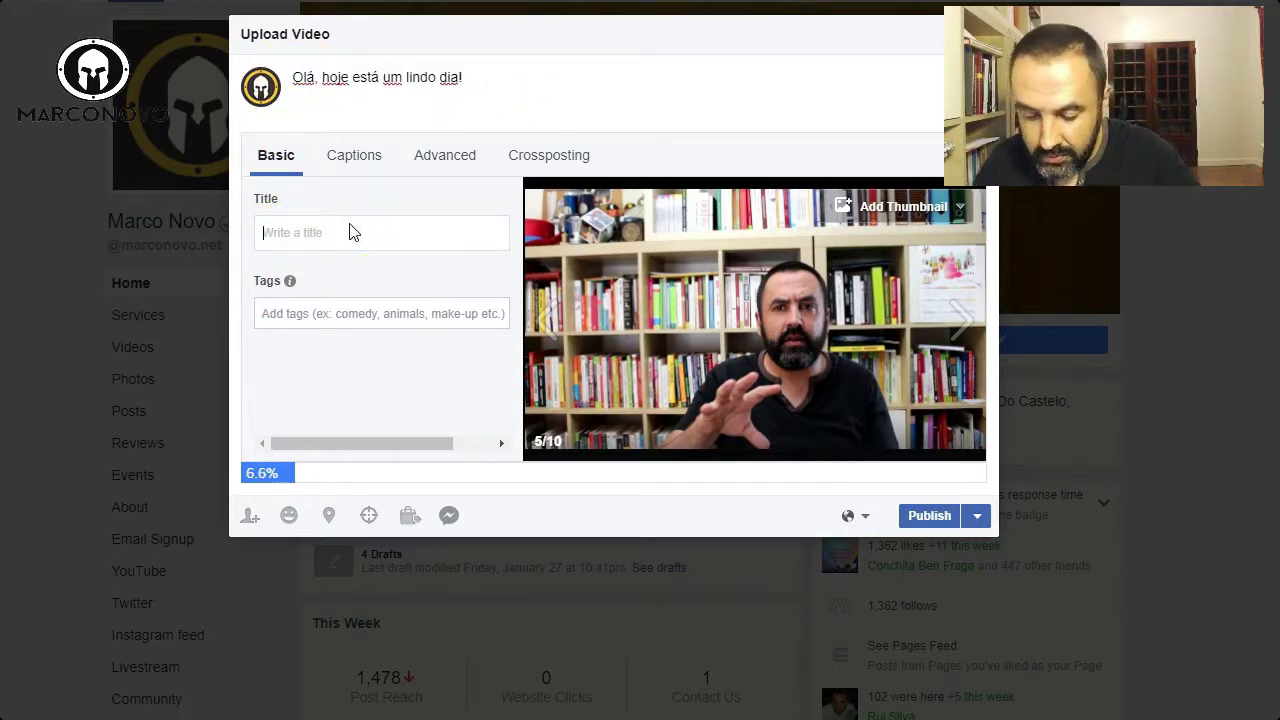
{"action": "type", "text": "Teste"}
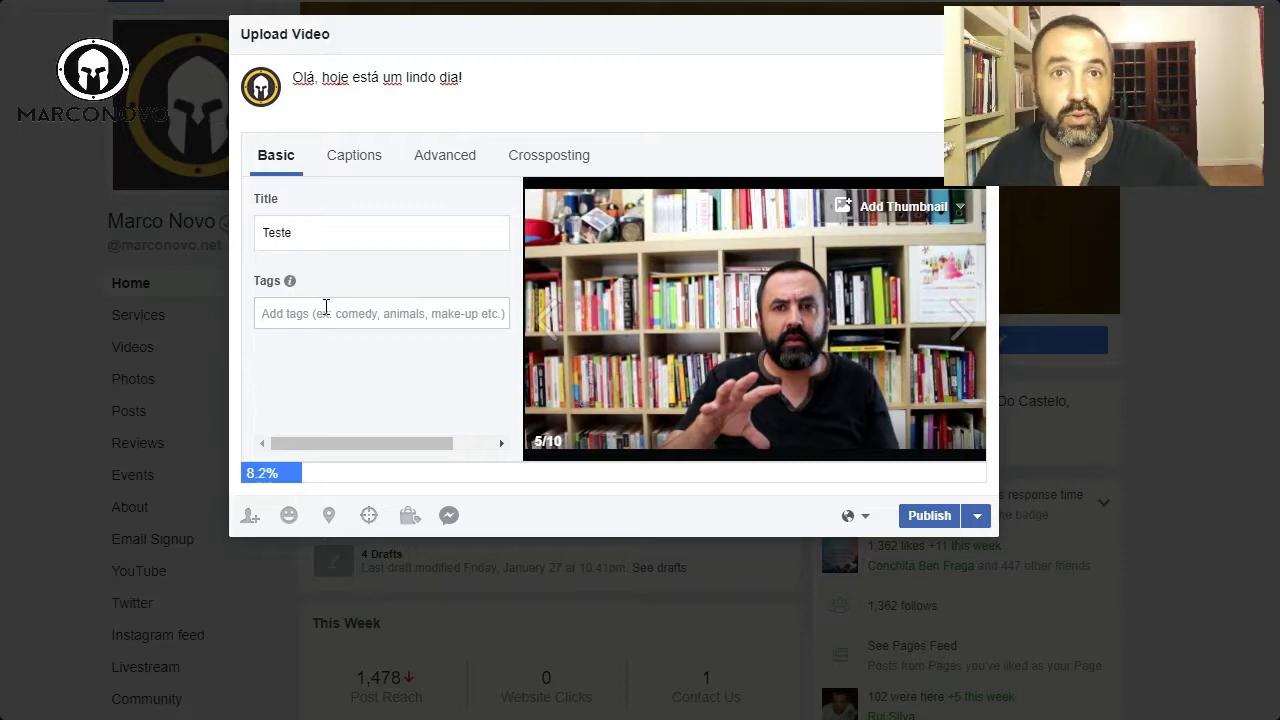
Step: Add the suggested tag "Marketing" to the video
{"action": "type", "text": "d"}
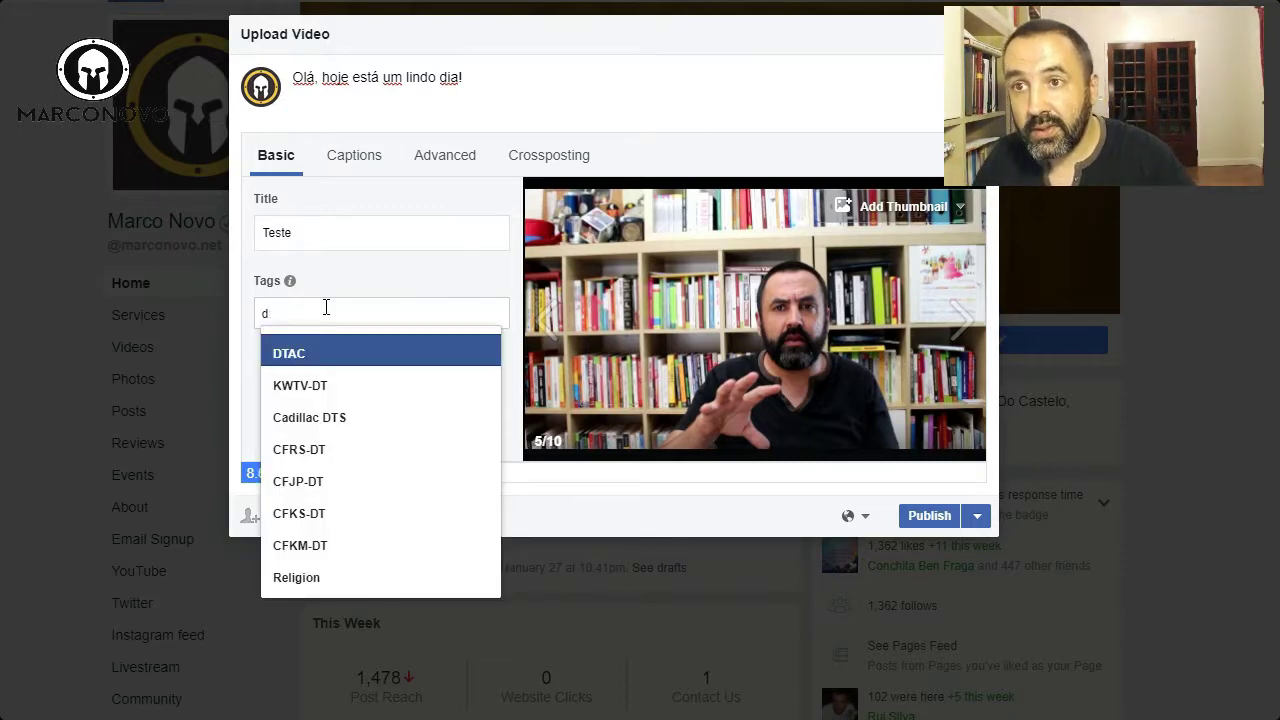
{"action": "key", "text": "BackSpace"}
{"action": "type", "text": "tips"}
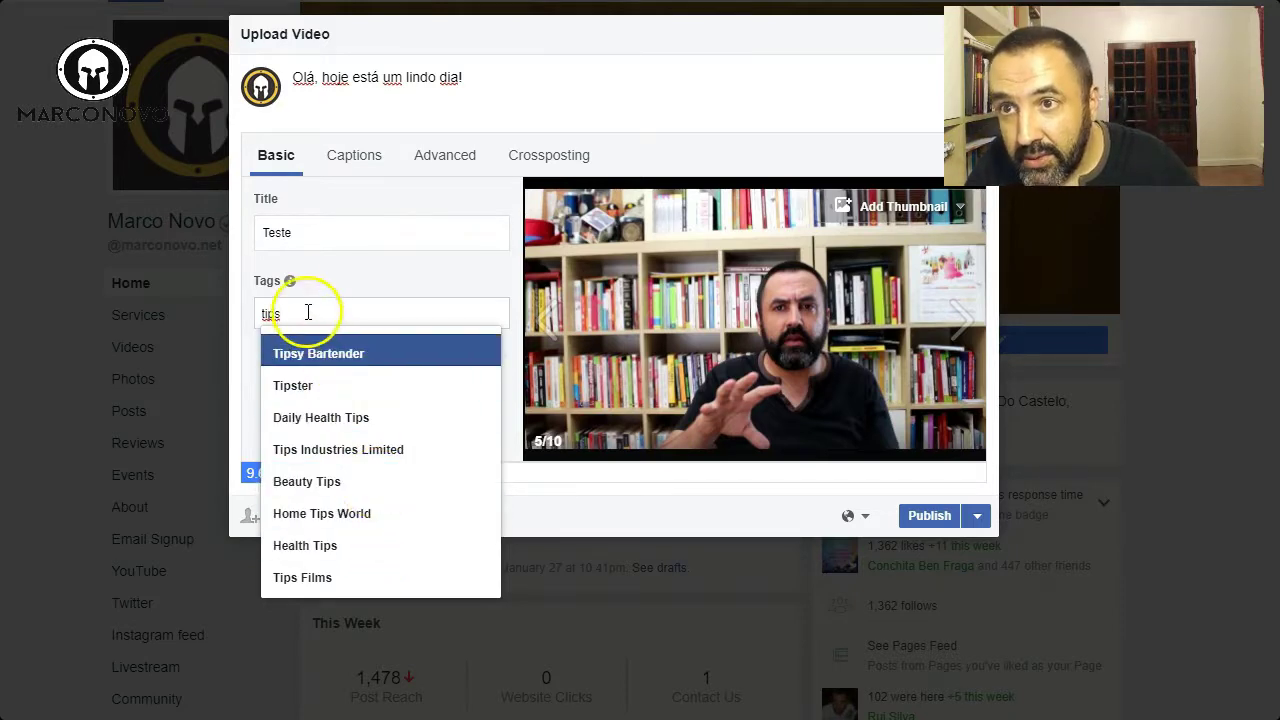
{"action": "left_click_drag", "start_coordinate": [304, 312], "coordinate": [238, 308]}
{"action": "type", "text": "market"}
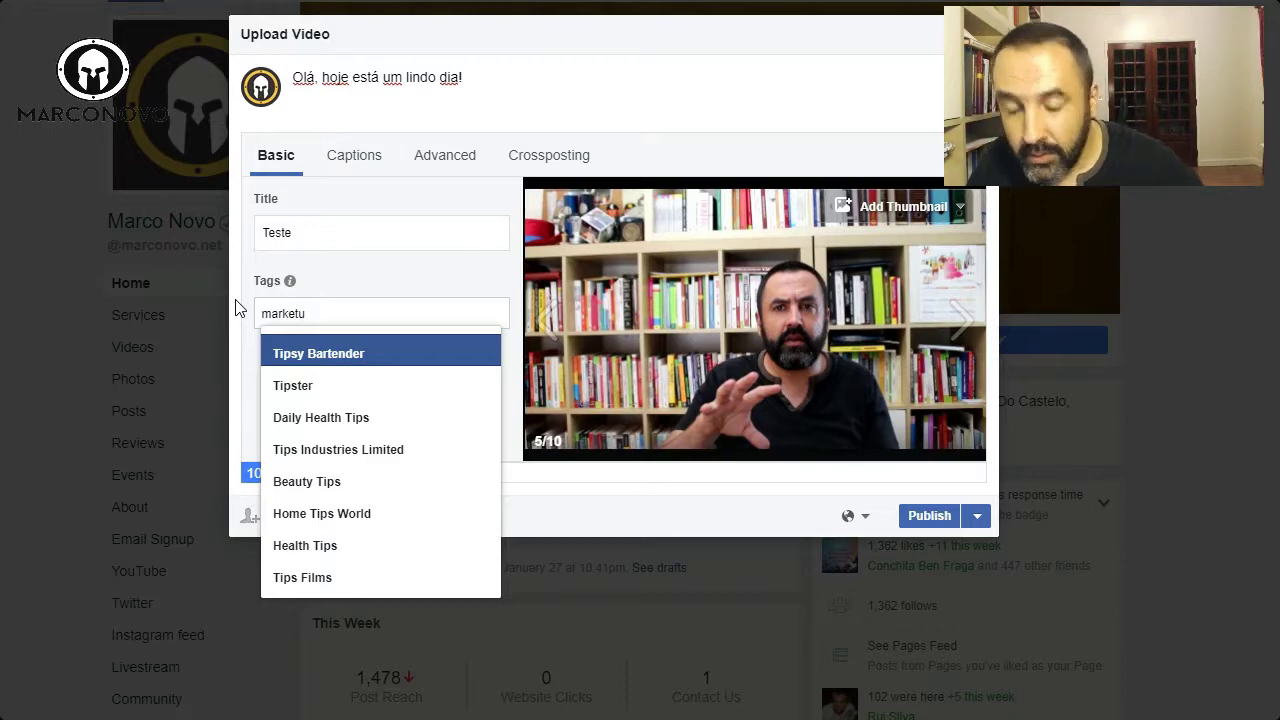
{"action": "left_click", "coordinate": [300, 350]}
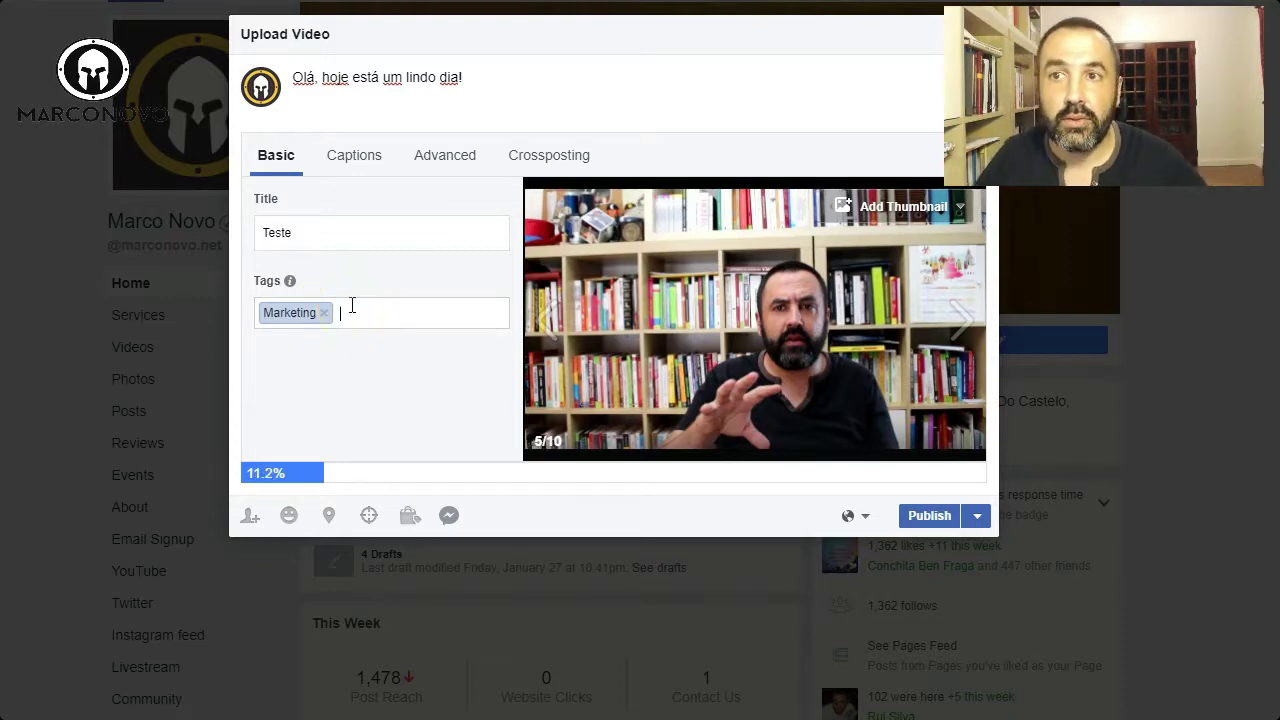
Step: Add the feeling "happy" to the video post
{"action": "left_click", "coordinate": [291, 518]}
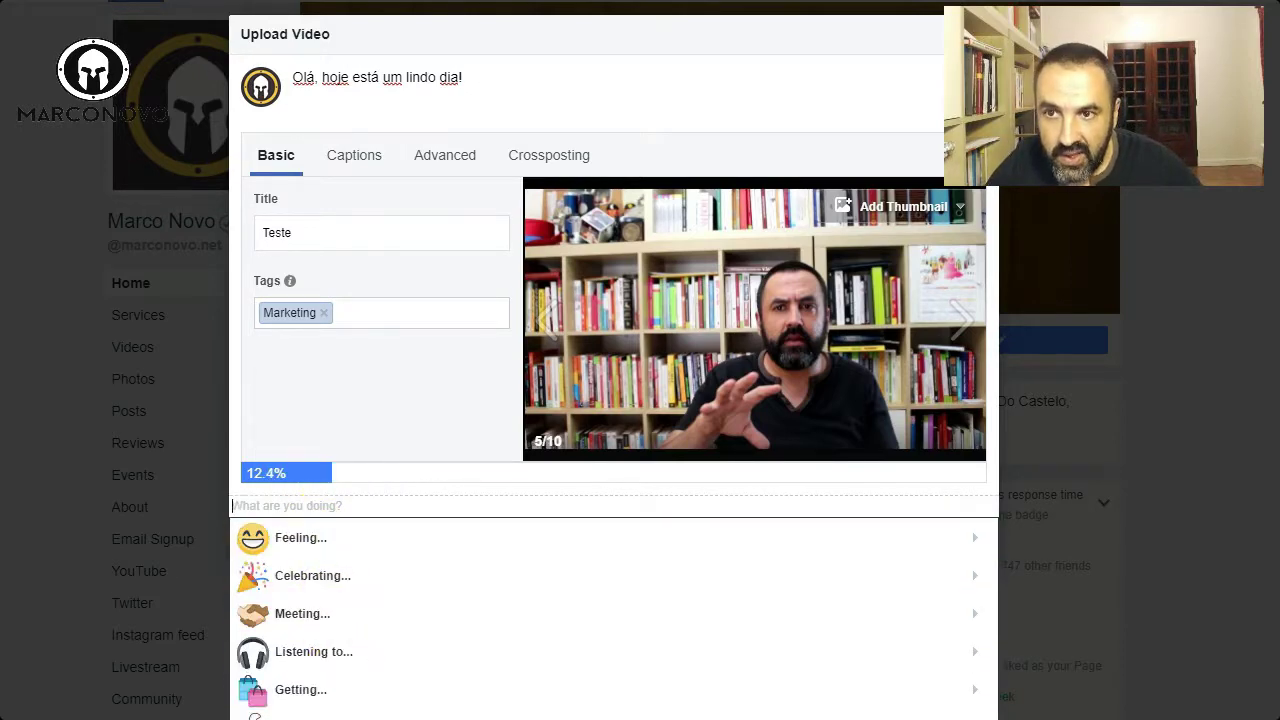
{"action": "left_click", "coordinate": [357, 545]}
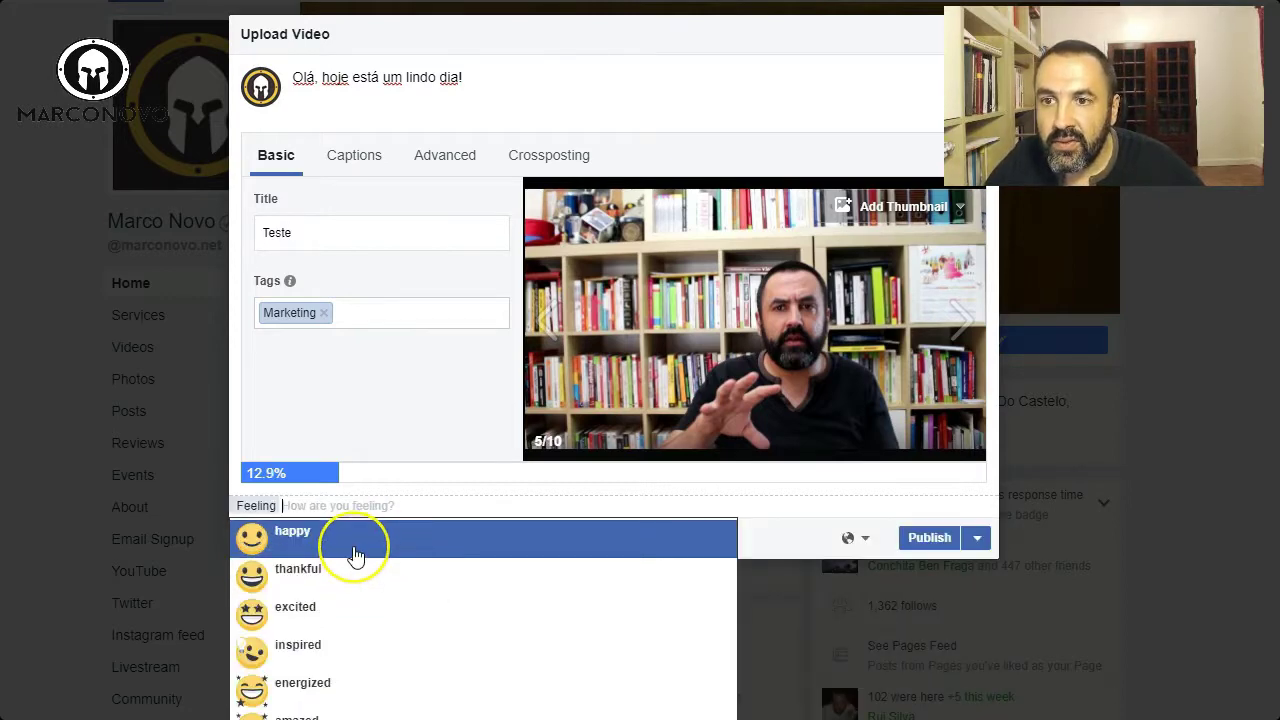
{"action": "left_click", "coordinate": [355, 545]}
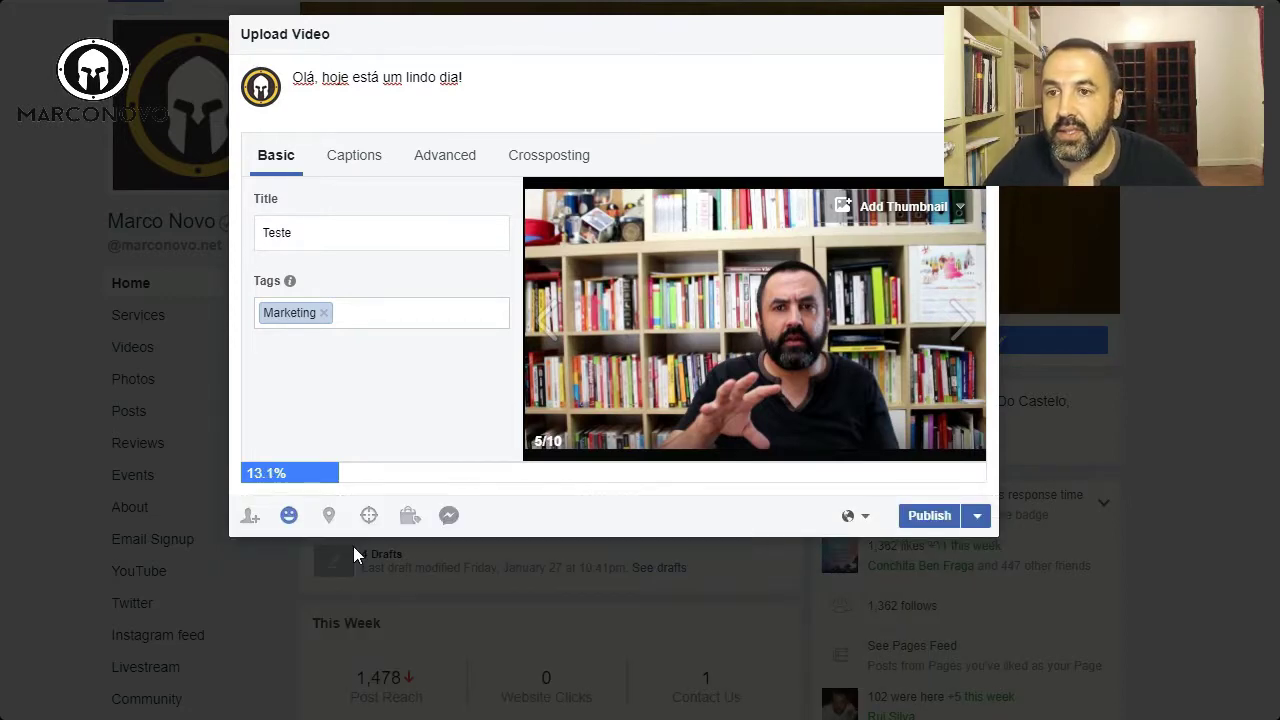
Step: Replace the video post's feeling with "concerned"
{"action": "left_click", "coordinate": [289, 518]}
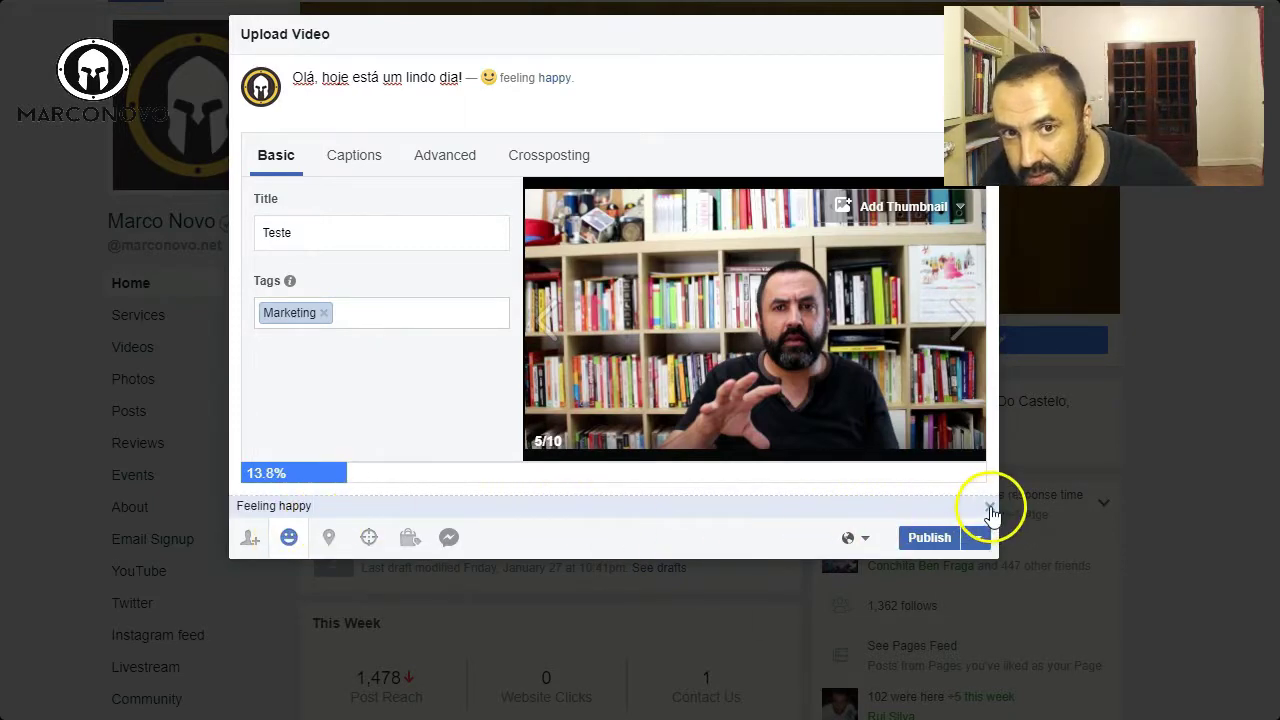
{"action": "left_click", "coordinate": [989, 507]}
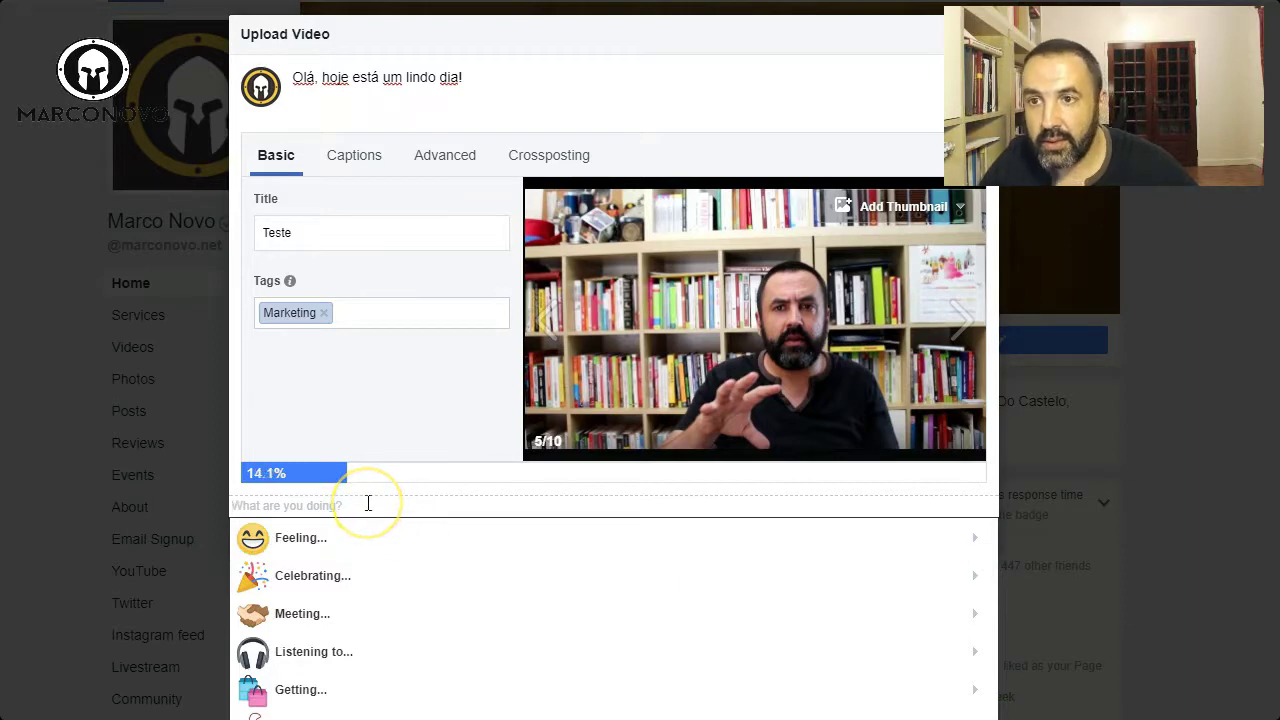
{"action": "type", "text": "concer"}
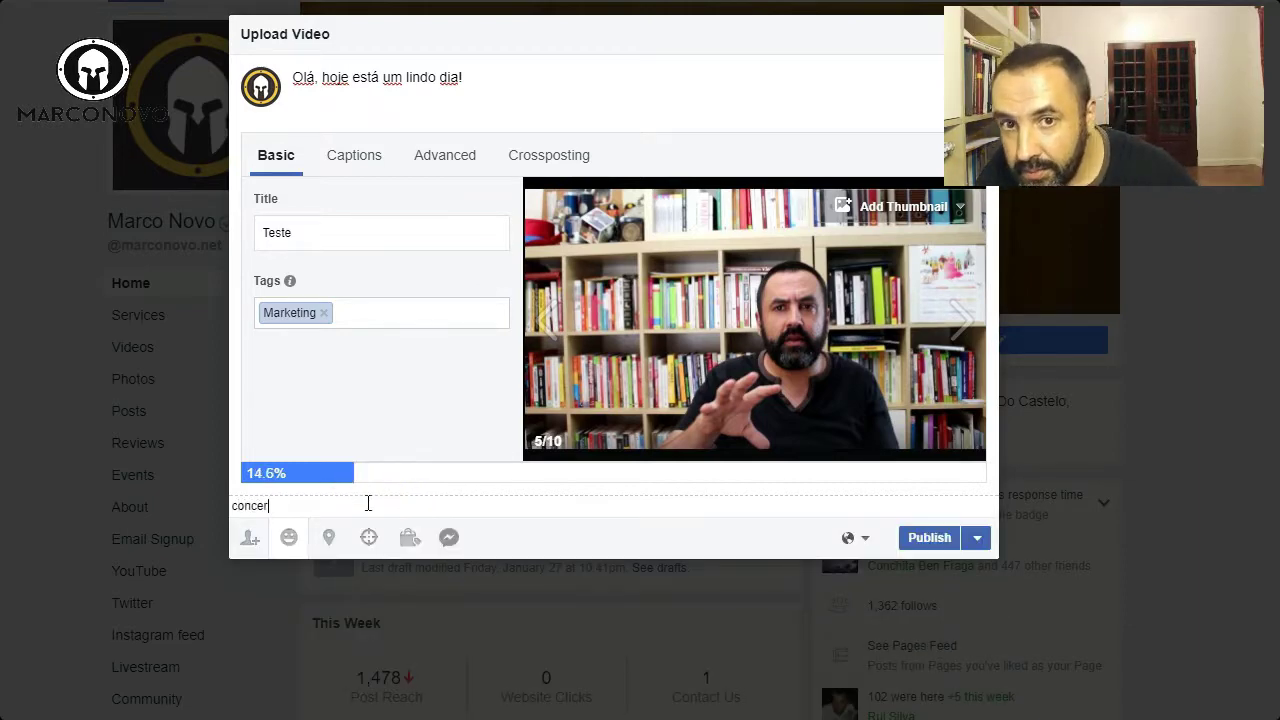
{"action": "mouse_move", "coordinate": [336, 506]}
{"action": "left_mouse_down"}
{"action": "mouse_move", "coordinate": [334, 491]}
{"action": "mouse_move", "coordinate": [315, 502]}
{"action": "left_mouse_up"}
{"action": "key", "text": "BackSpace"}
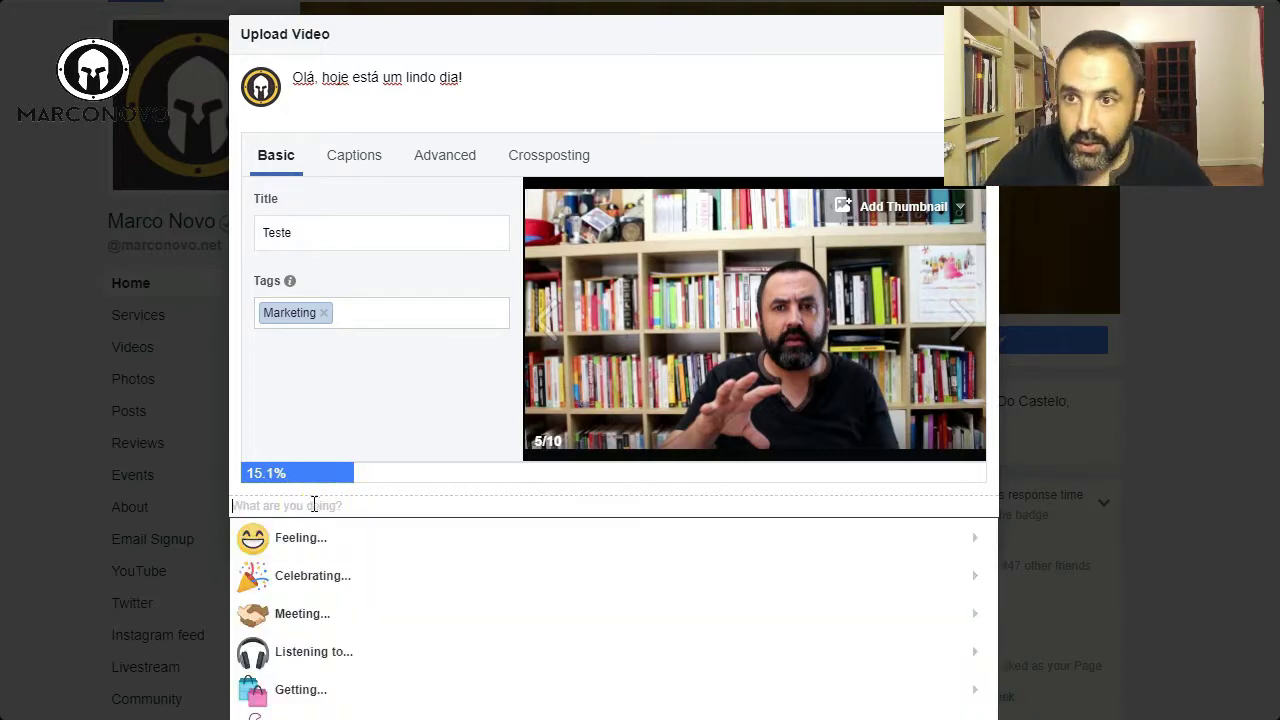
{"action": "left_click", "coordinate": [323, 540]}
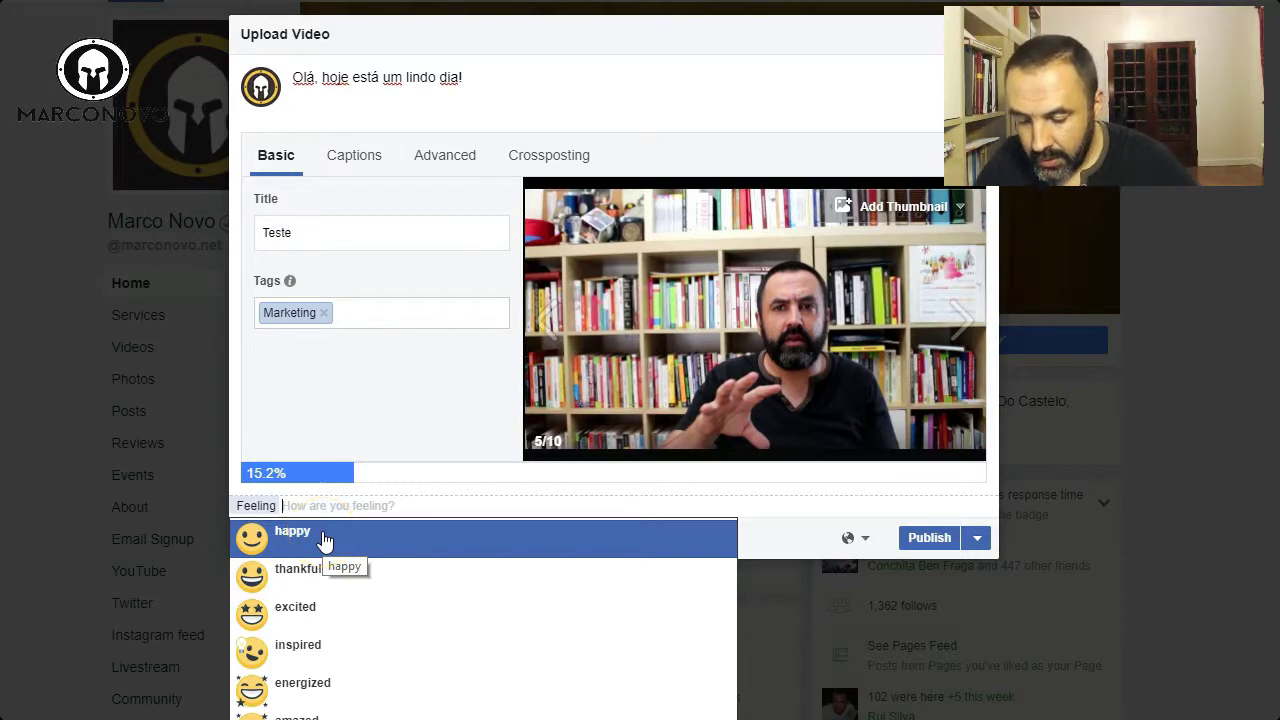
{"action": "type", "text": "con"}
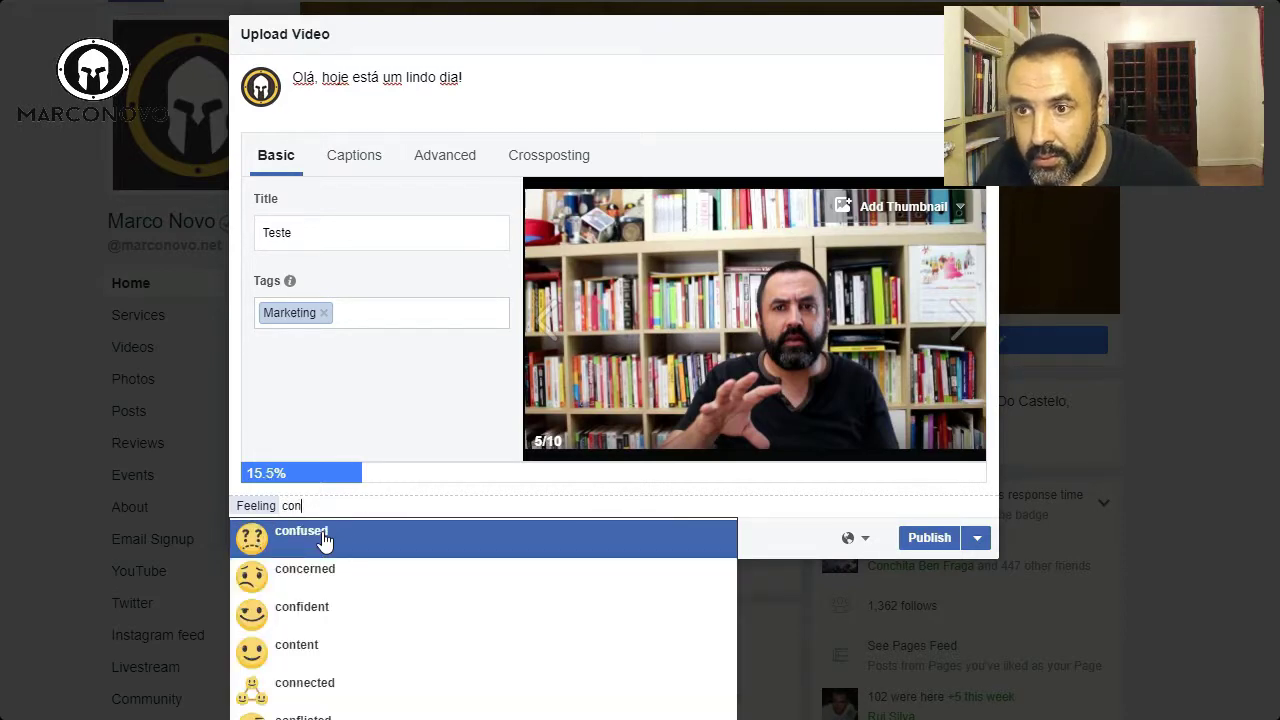
{"action": "key", "text": "Escape"}
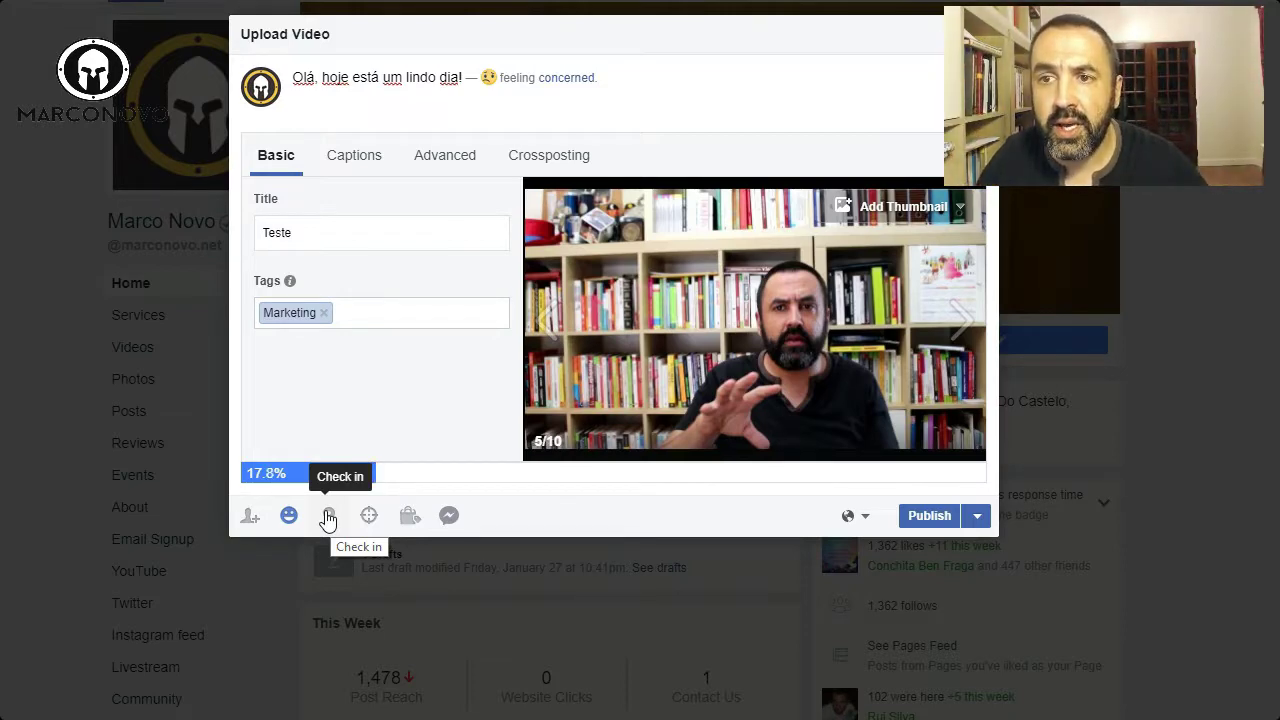
Step: Check the video post in at Estação Viana Shopping
{"action": "left_click", "coordinate": [328, 517]}
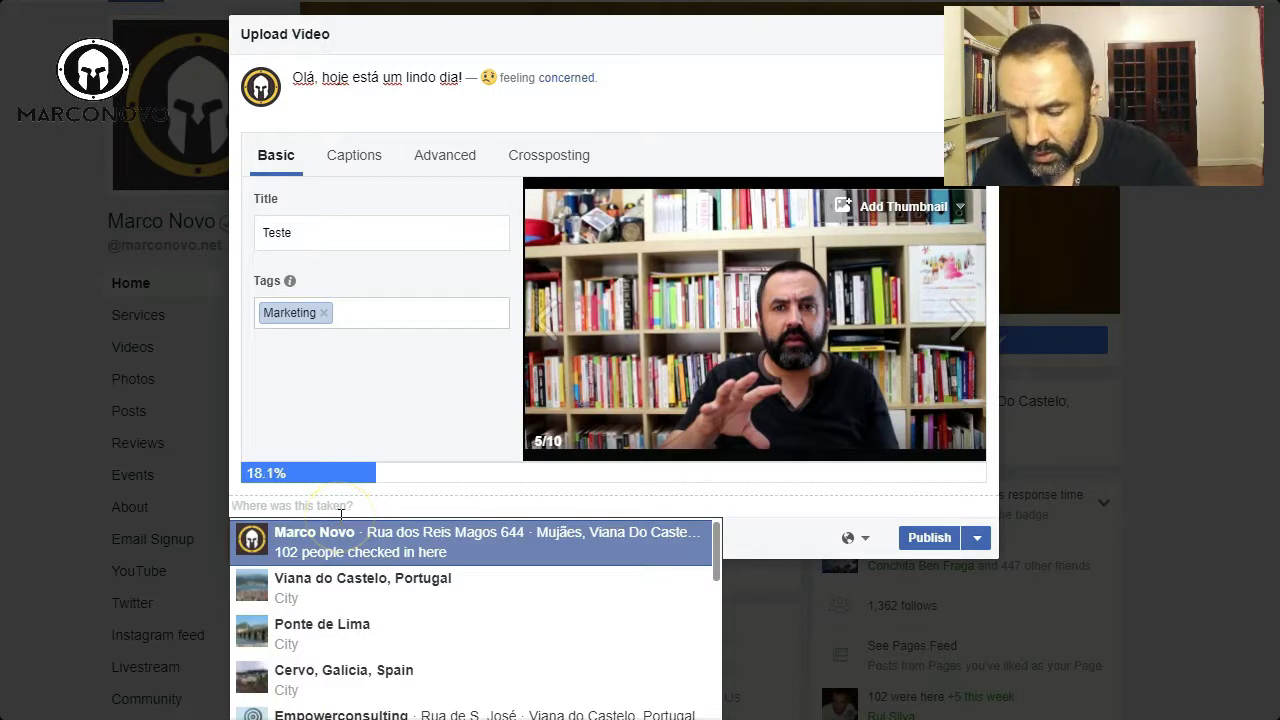
{"action": "type", "text": "es"}
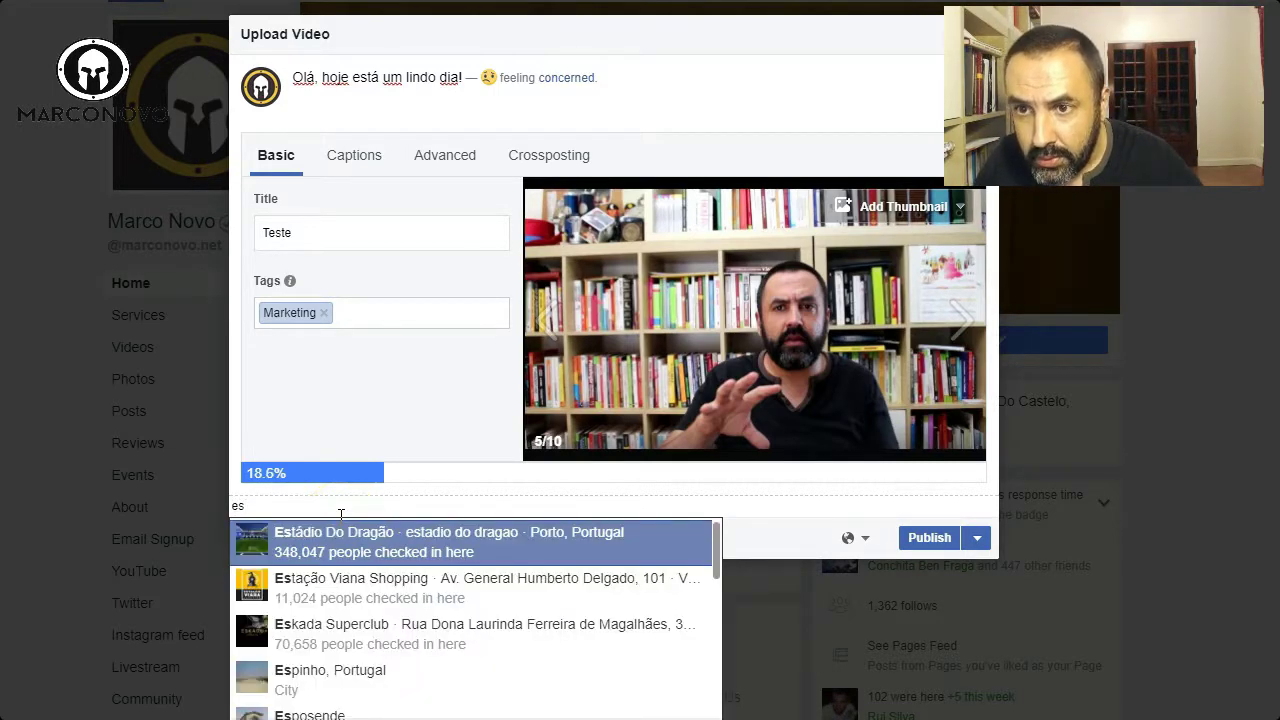
{"action": "left_click", "coordinate": [357, 581]}
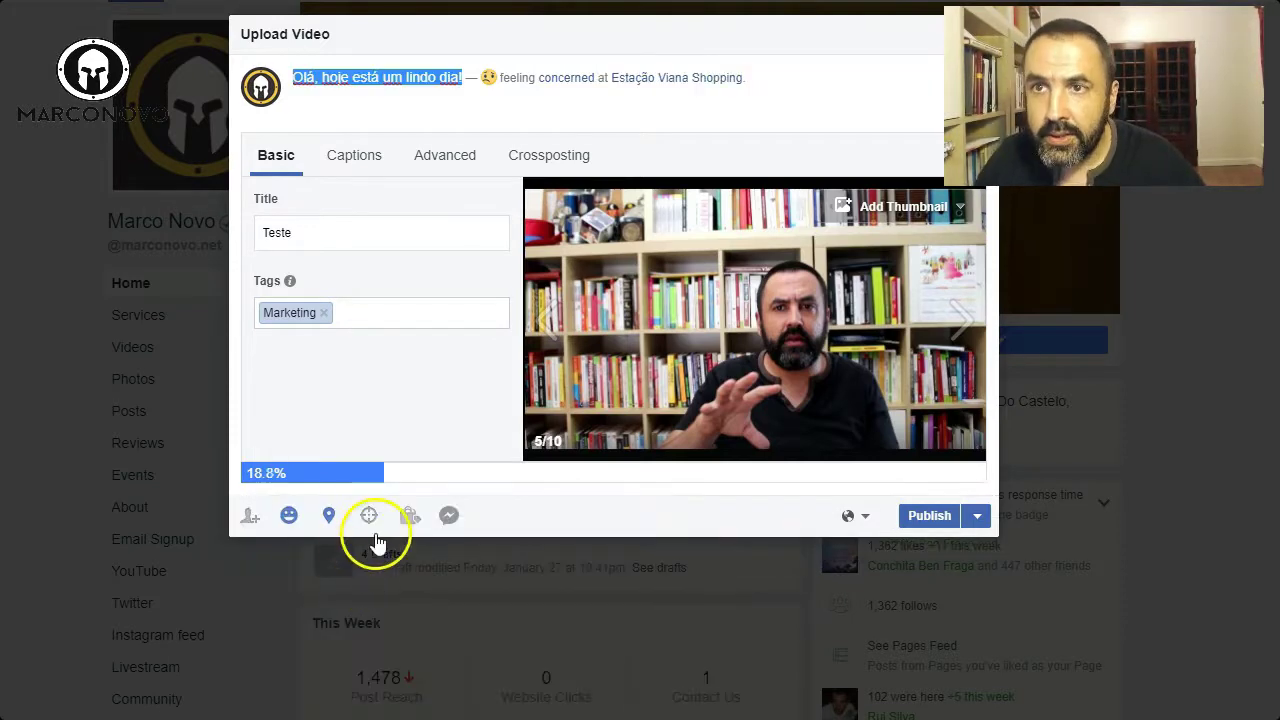
{"action": "left_click", "coordinate": [488, 286]}
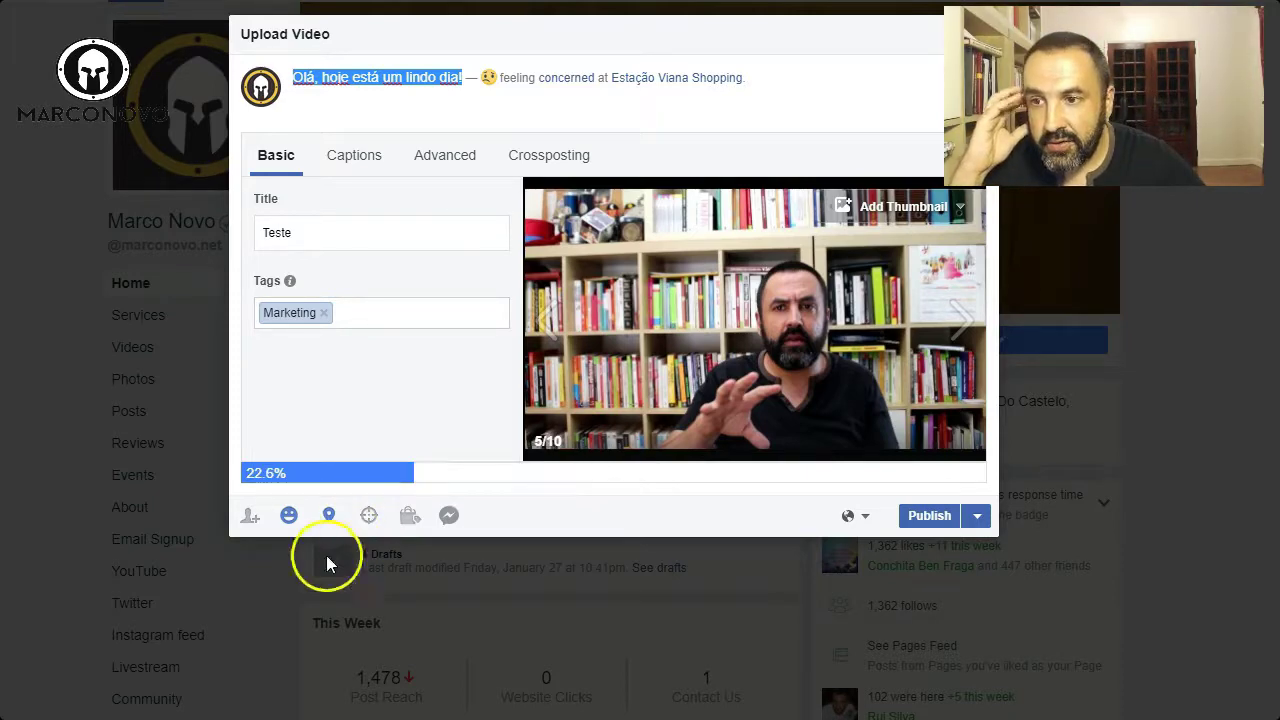
Step: Add "Marketing Digital" as an interest in the video post's News Feed targeting
{"action": "left_click", "coordinate": [369, 516]}
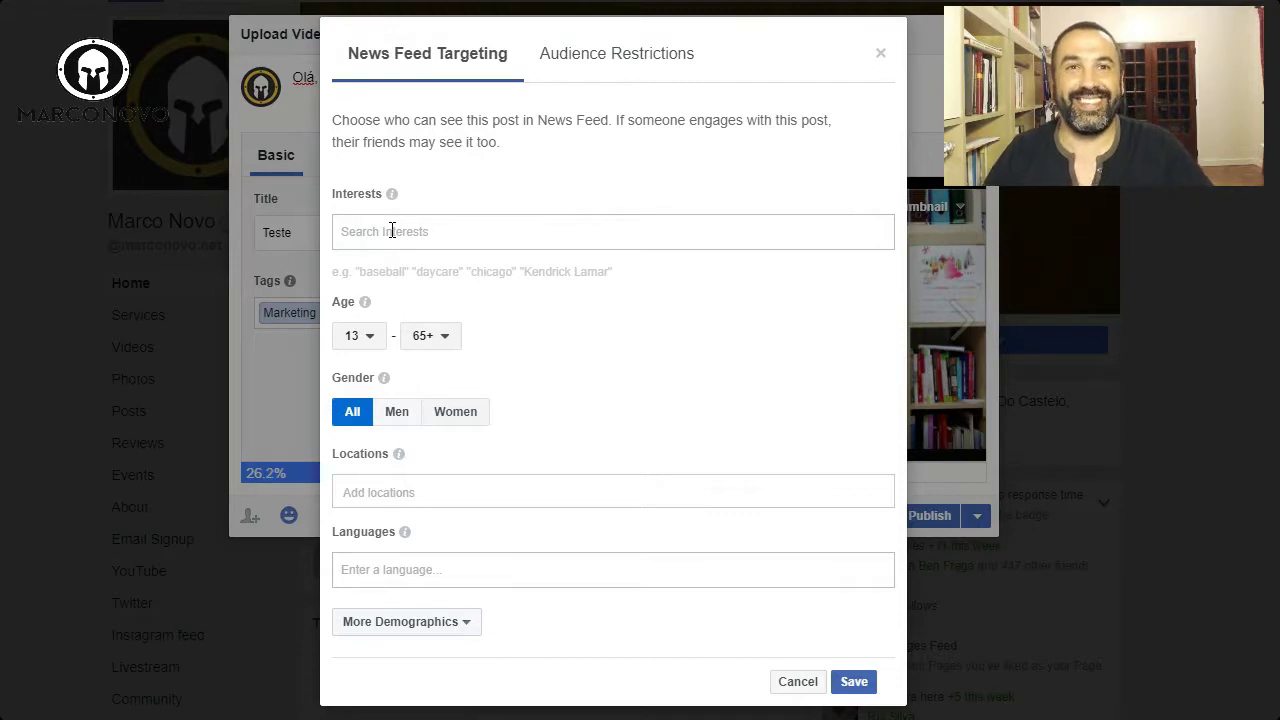
{"action": "left_click", "coordinate": [391, 231]}
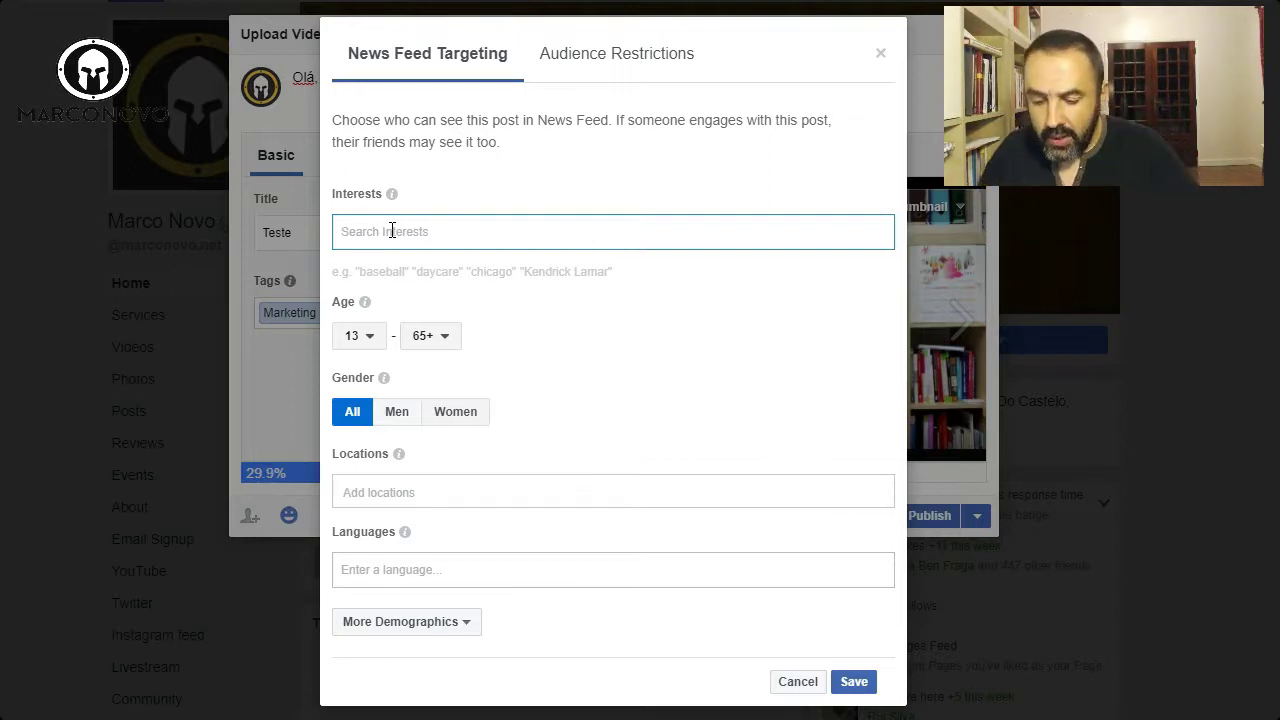
{"action": "type", "text": "market"}
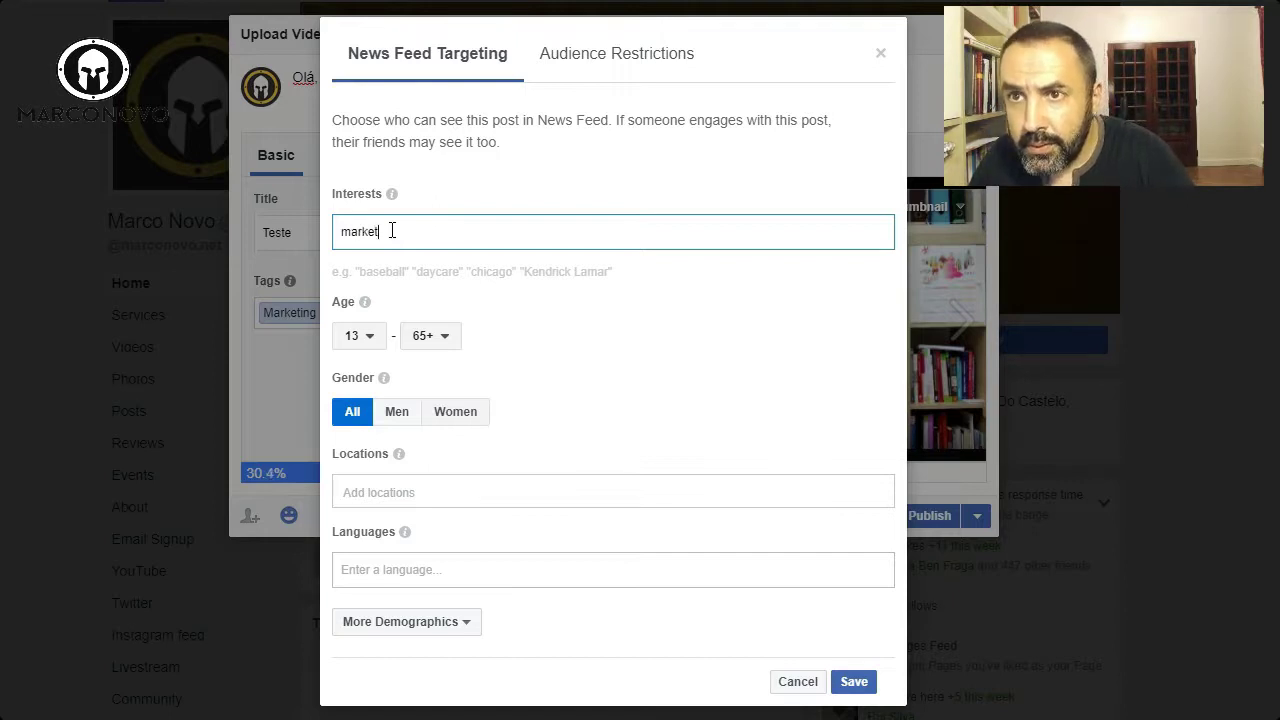
{"action": "type", "text": "ing"}
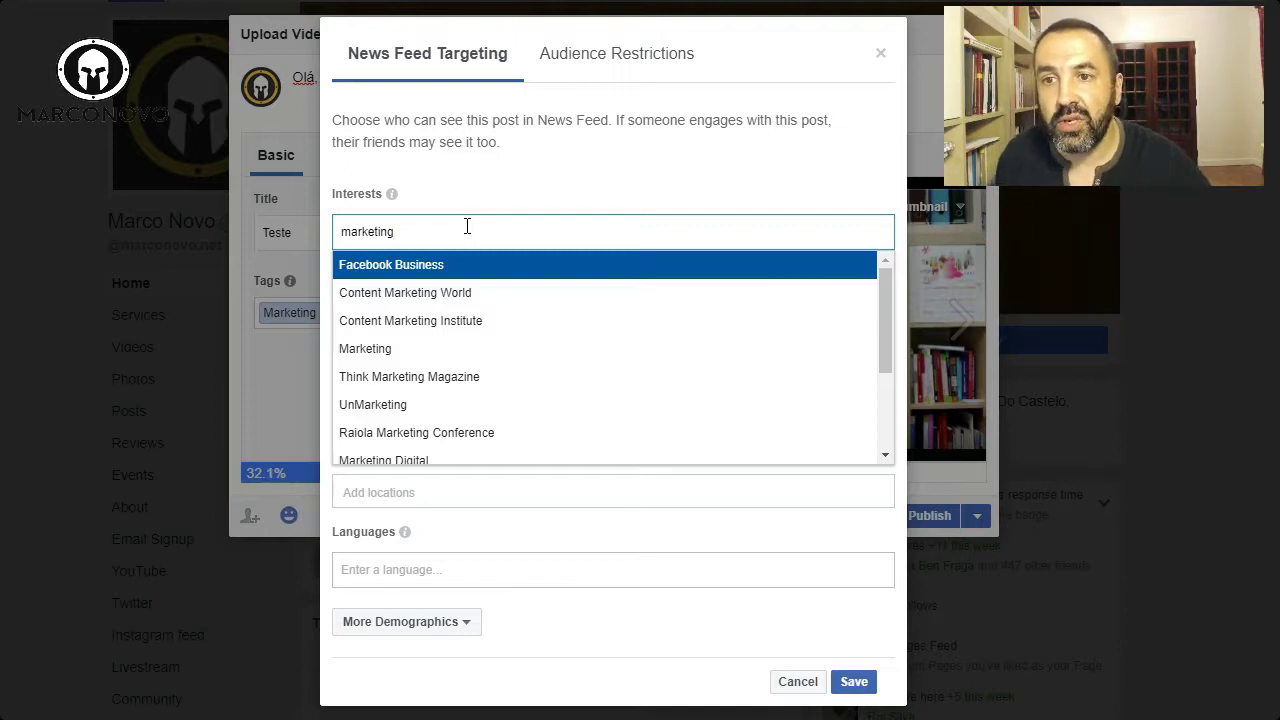
{"action": "left_click", "coordinate": [437, 455]}
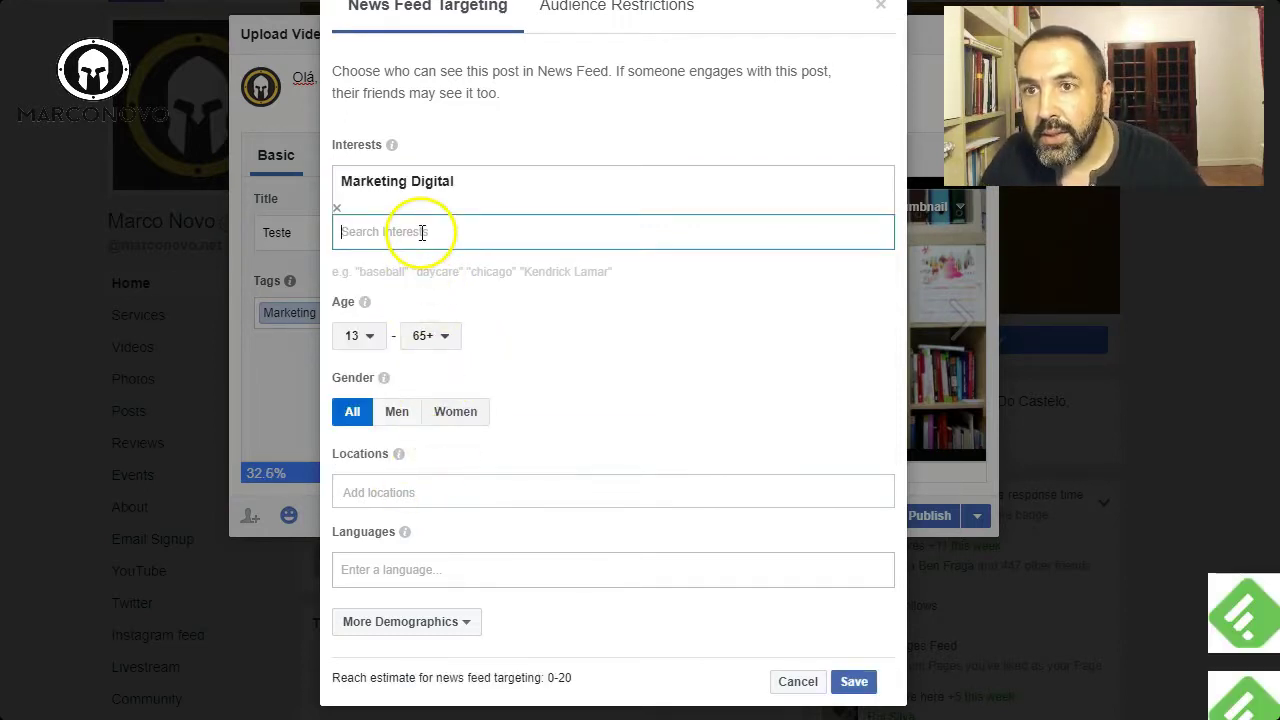
{"action": "type", "text": "mar"}
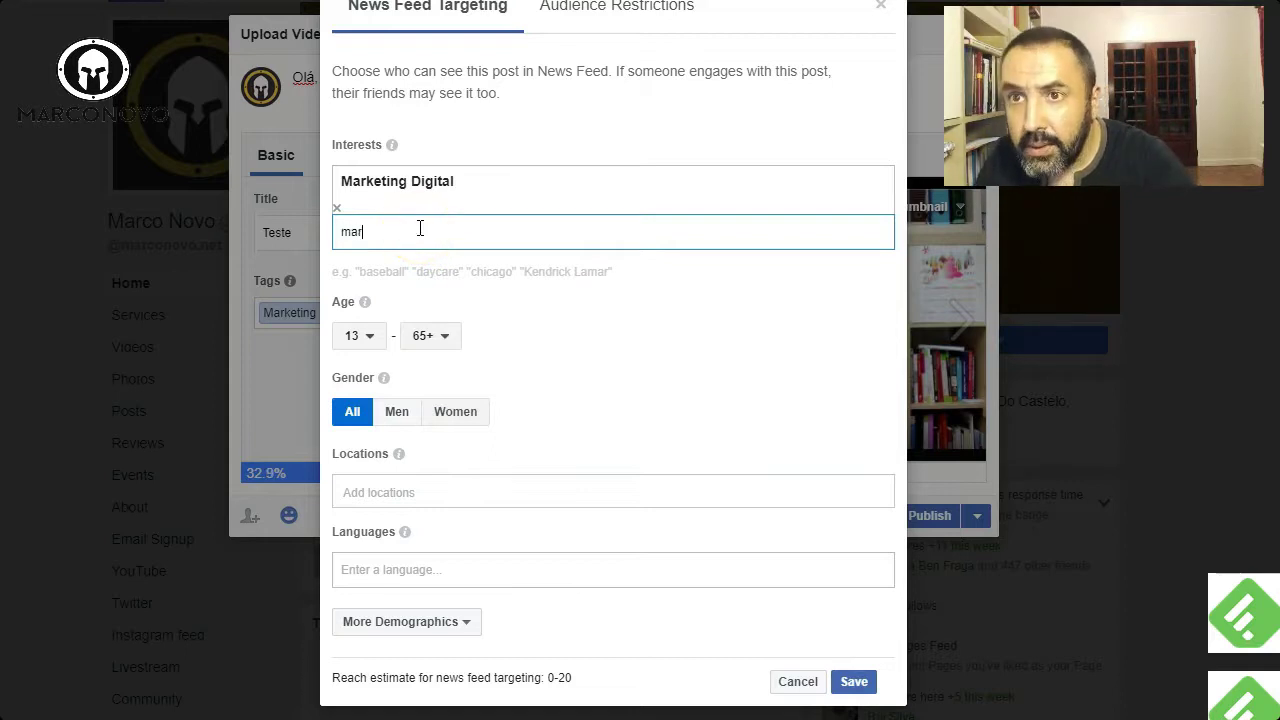
{"action": "type", "text": "ker"}
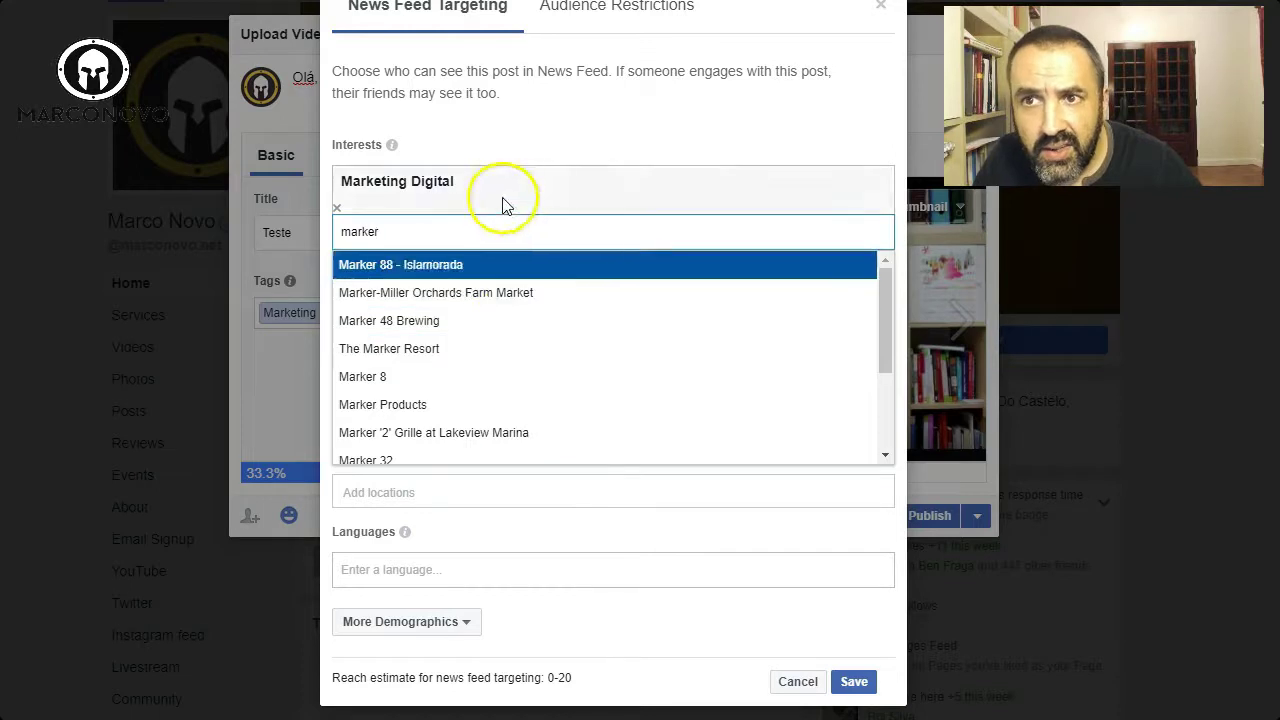
{"action": "double_click", "coordinate": [425, 234]}
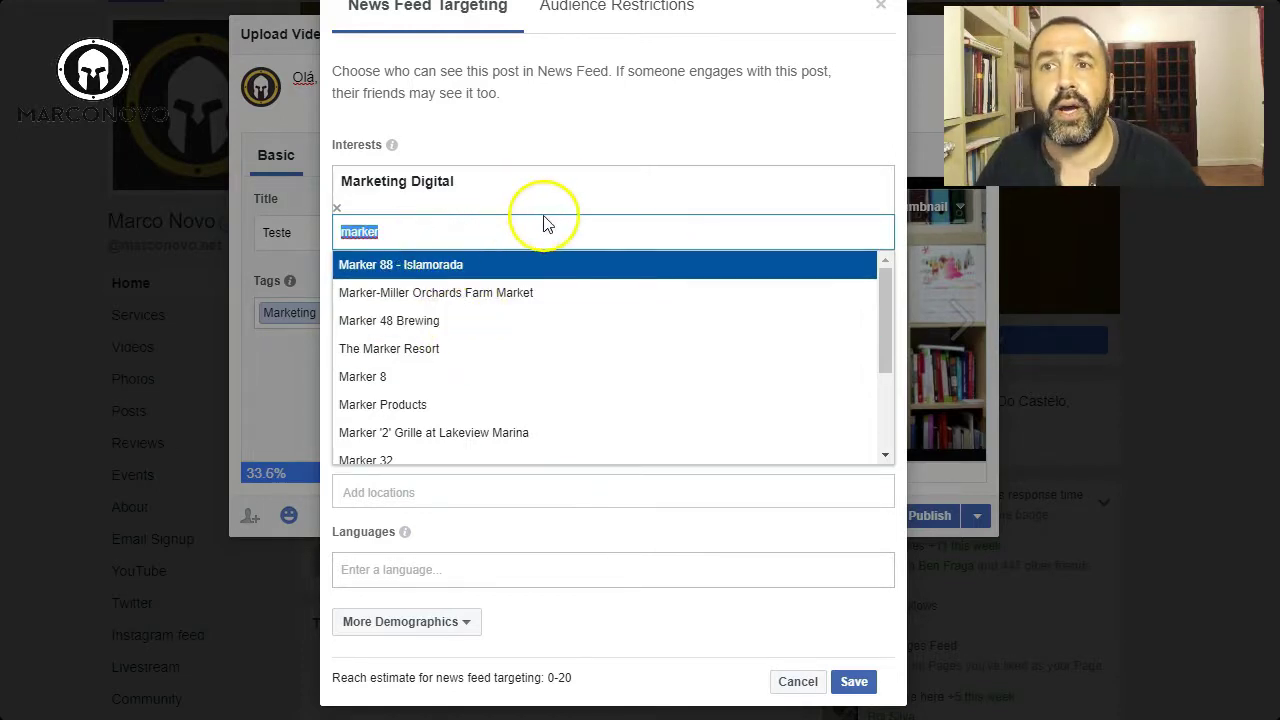
{"action": "left_click", "coordinate": [571, 137]}
Step: Replace the unfinished interest search with "social media" and add the interest "Social media"
{"action": "double_click", "coordinate": [387, 232]}
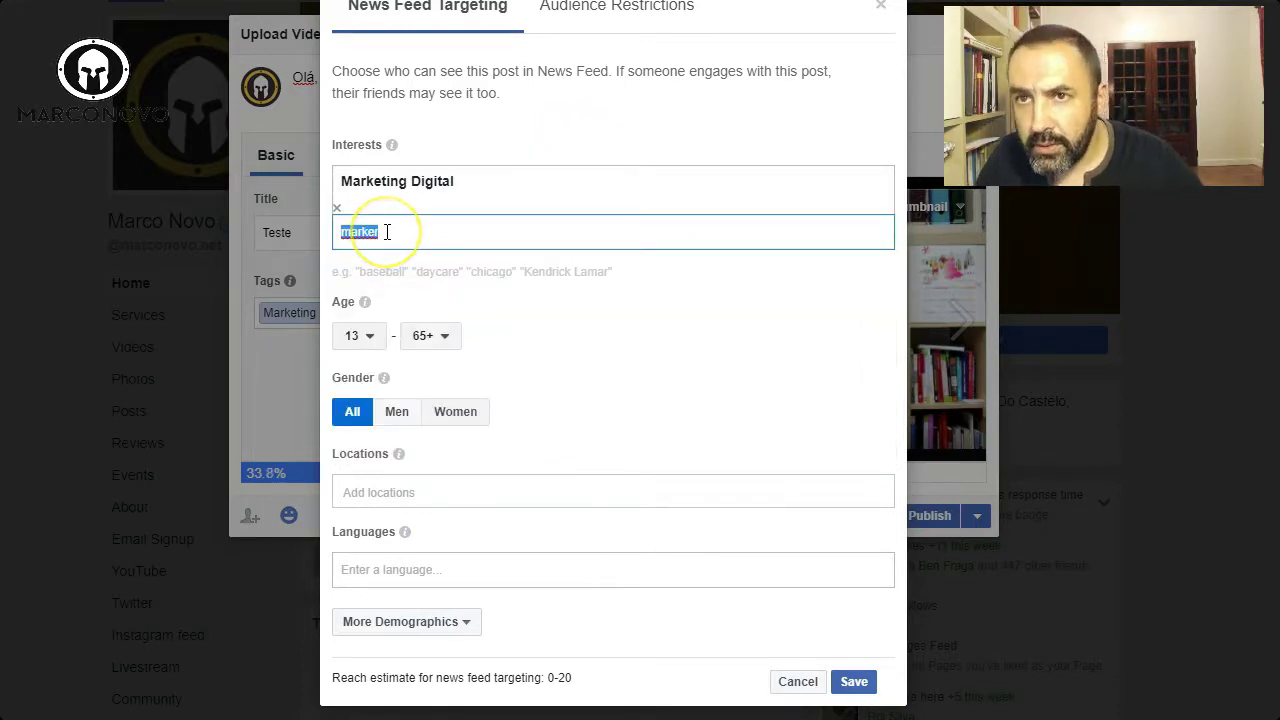
{"action": "type", "text": "social media"}
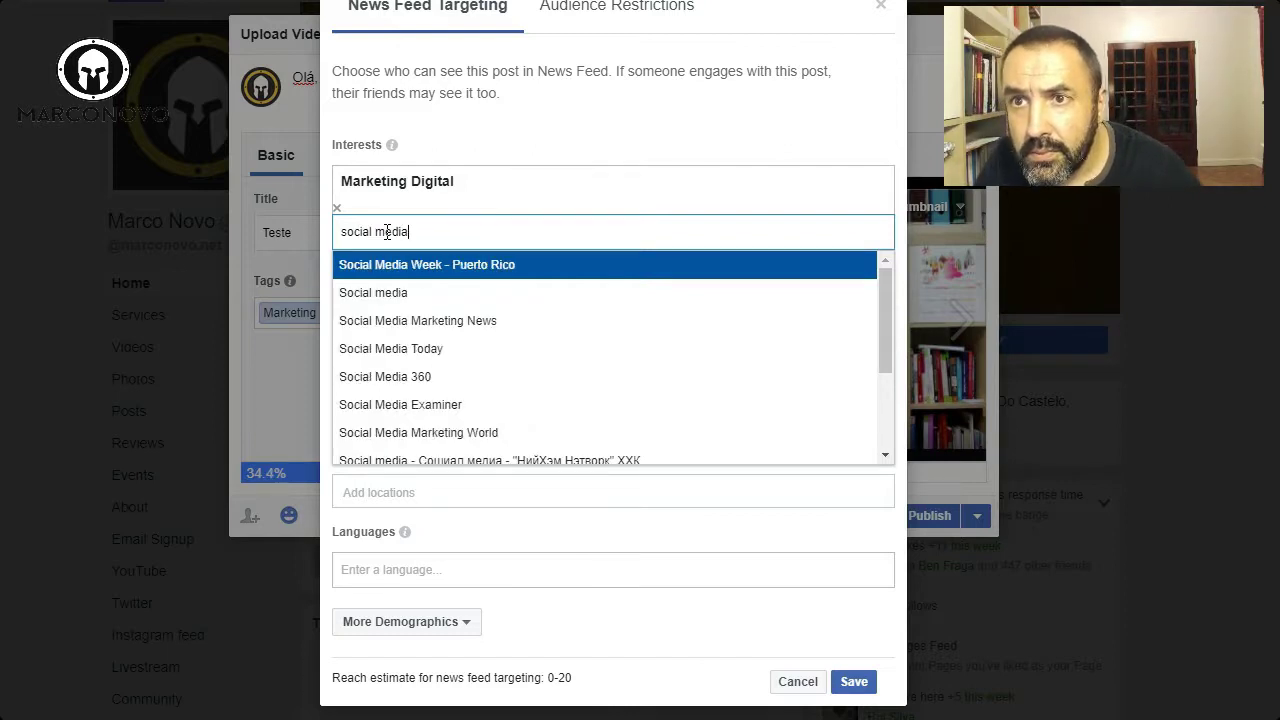
{"action": "left_click", "coordinate": [390, 292]}
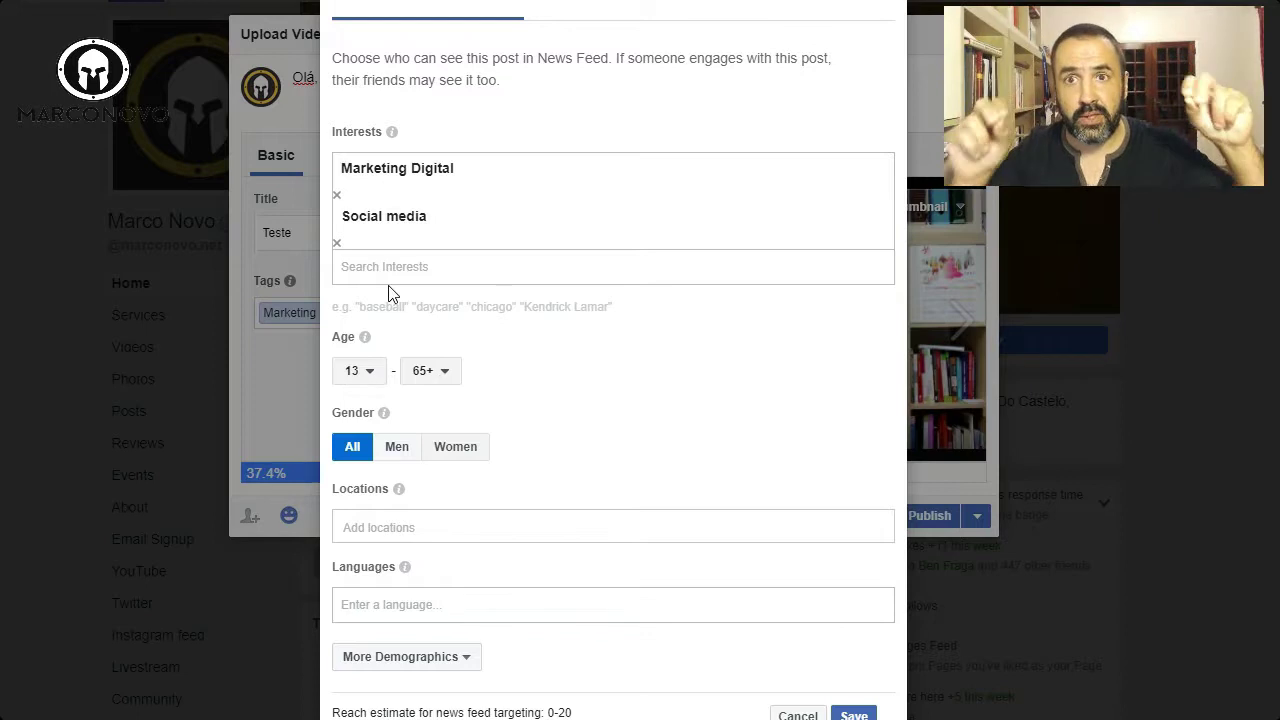
{"action": "left_click", "coordinate": [363, 305]}
{"action": "left_click", "coordinate": [353, 374]}
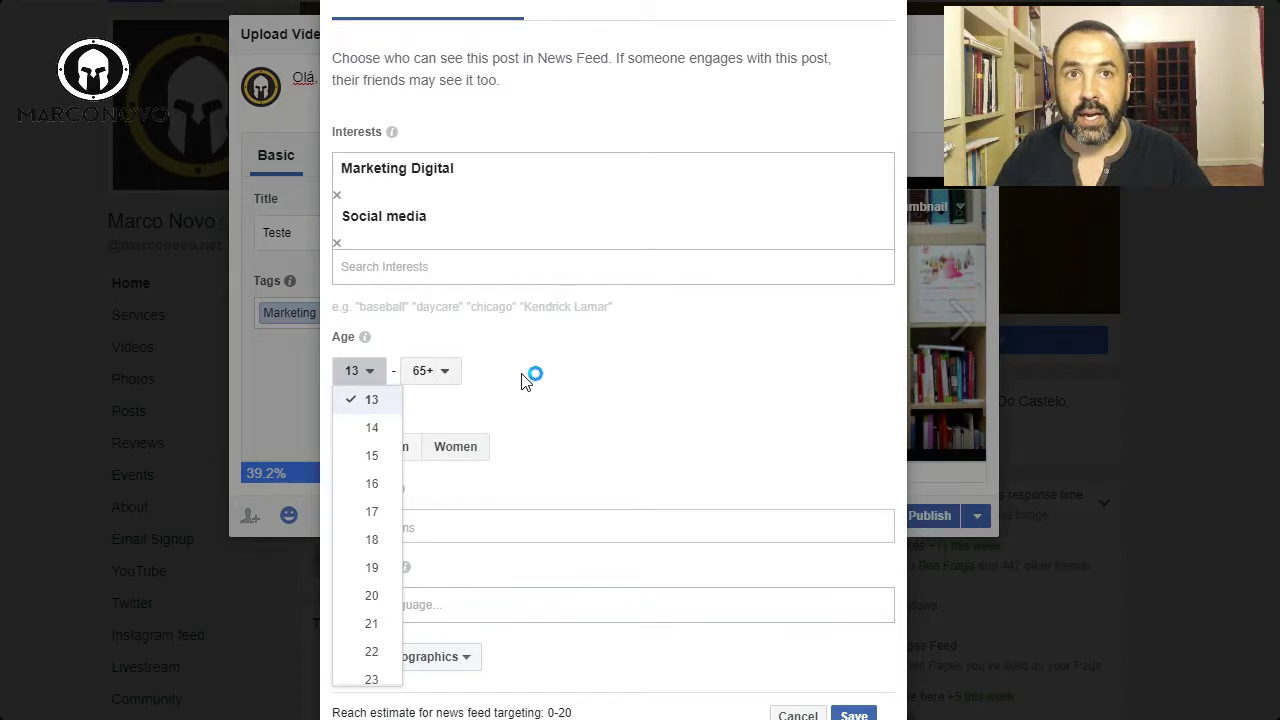
{"action": "left_click", "coordinate": [588, 632]}
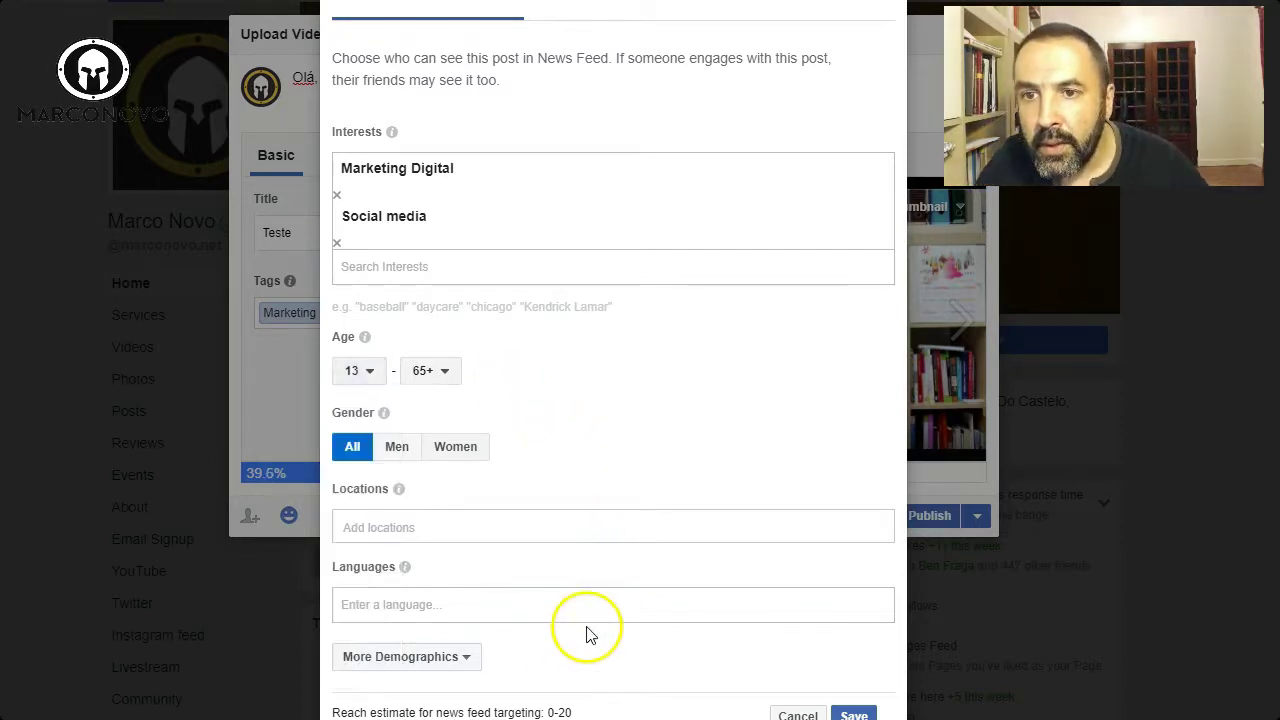
Step: Add Viana do Castelo, Viana do Castelo District, Portugal as a targeted location
{"action": "left_click", "coordinate": [420, 526]}
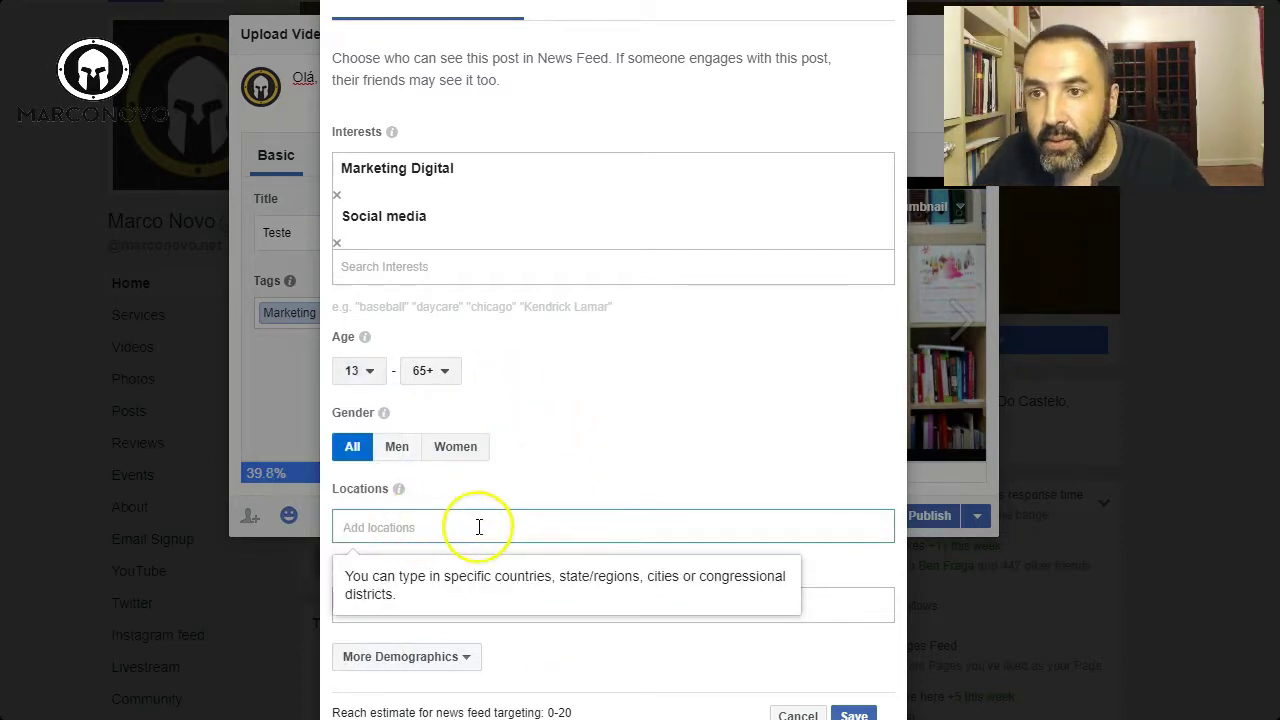
{"action": "type", "text": "viana "}
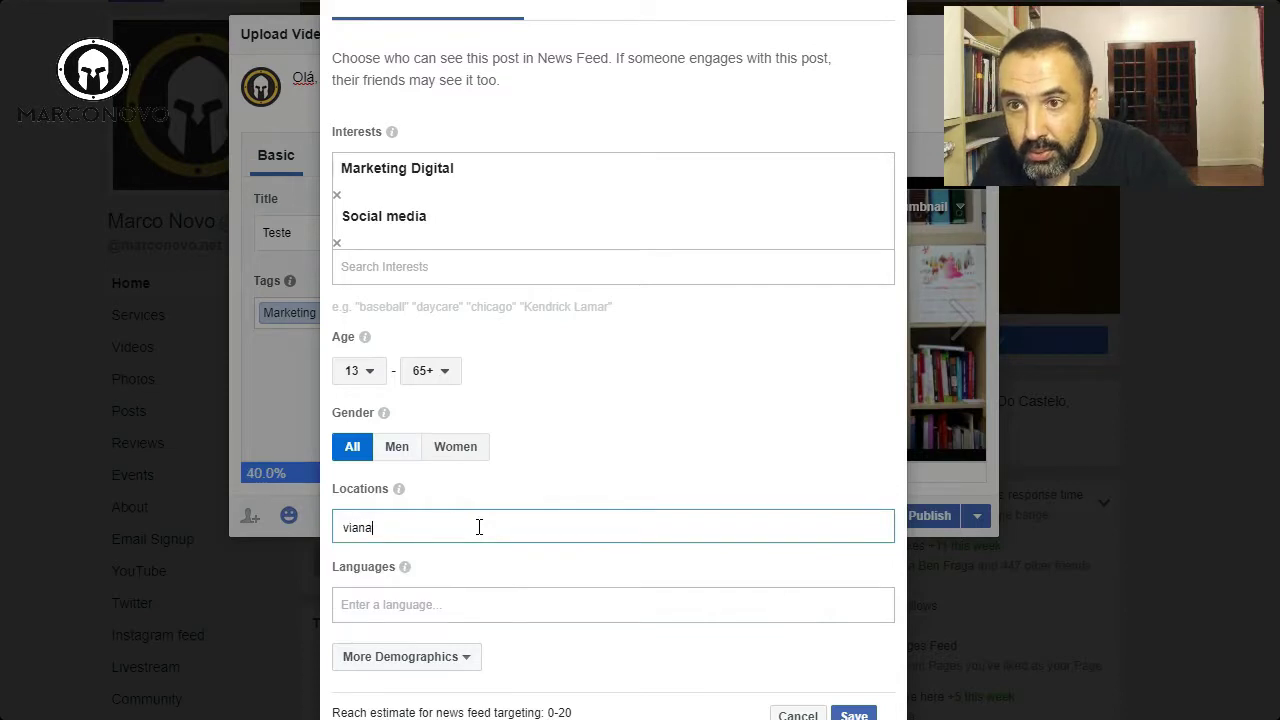
{"action": "type", "text": "do "}
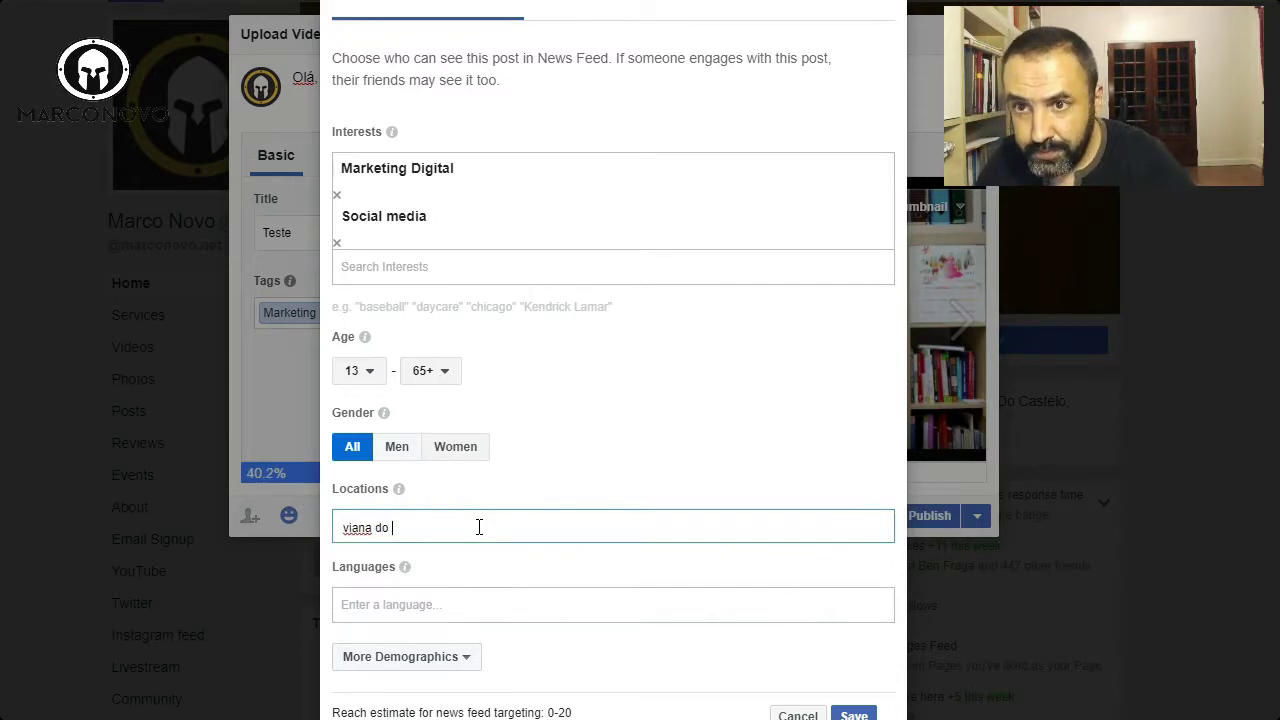
{"action": "type", "text": "castelo"}
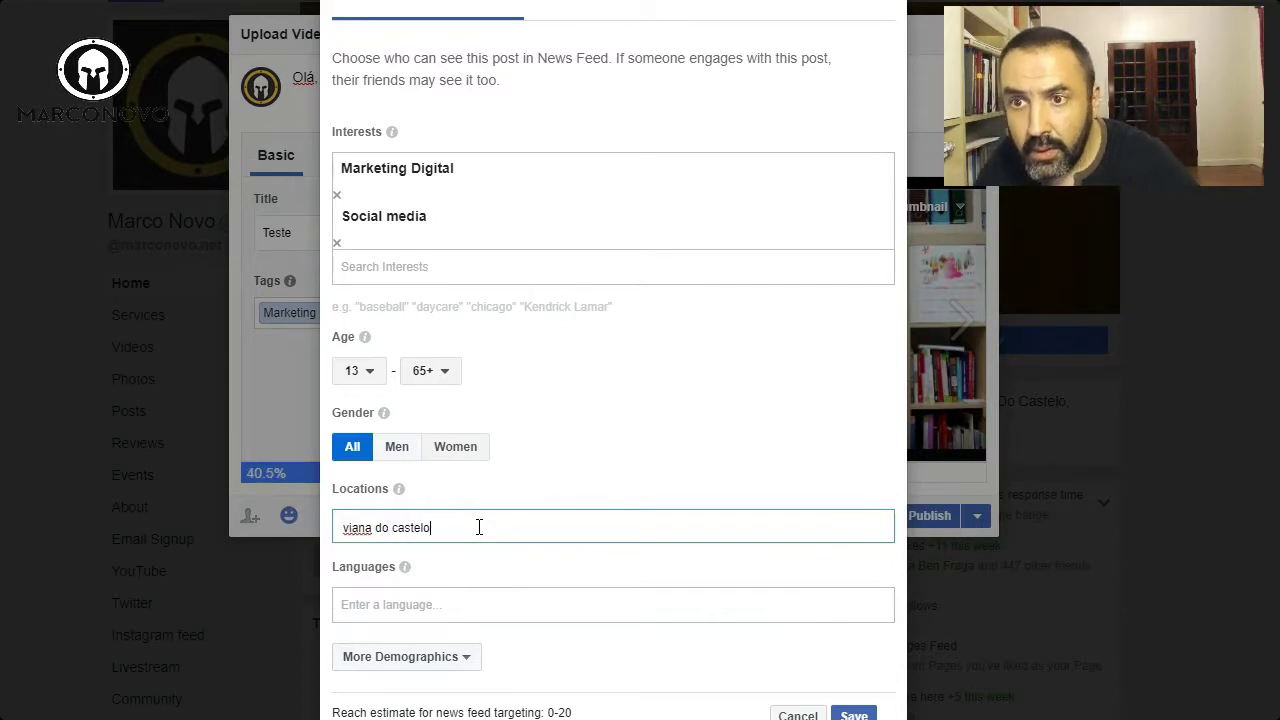
{"action": "left_click", "coordinate": [480, 553]}
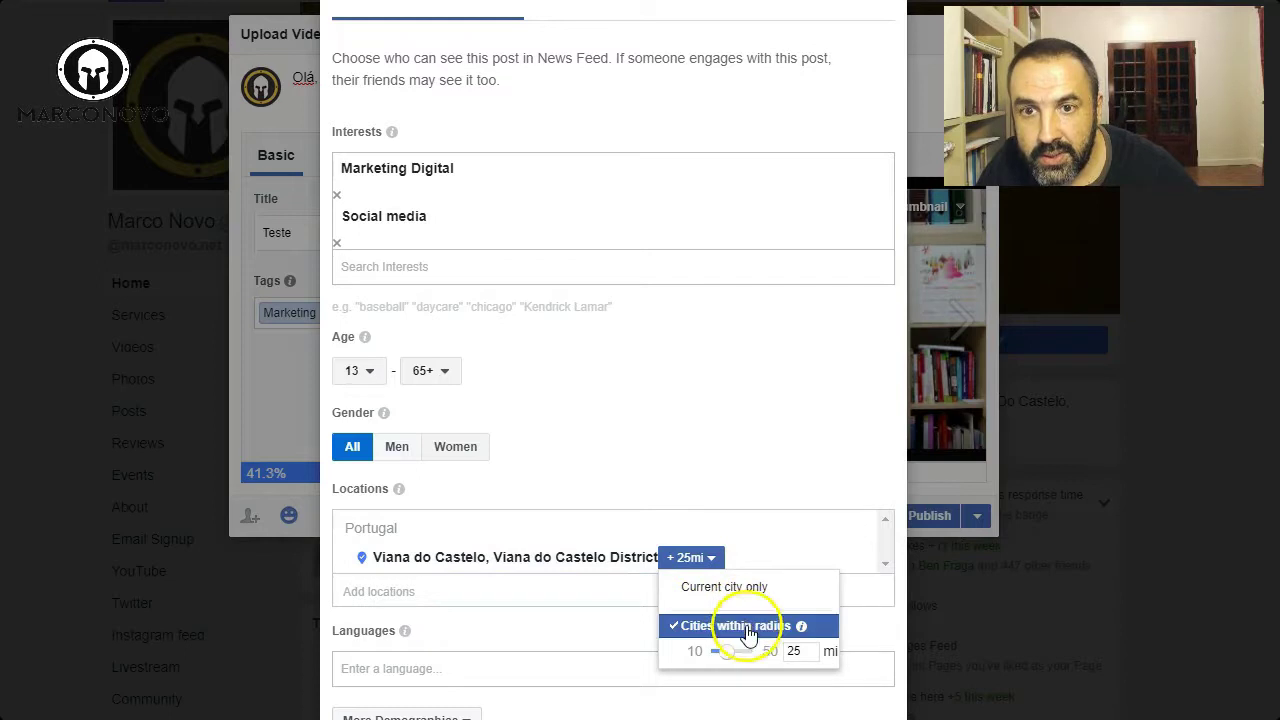
Step: Set the radius around the Viana do Castelo location to 50 mi
{"action": "left_click_drag", "start_coordinate": [734, 654], "coordinate": [766, 660]}
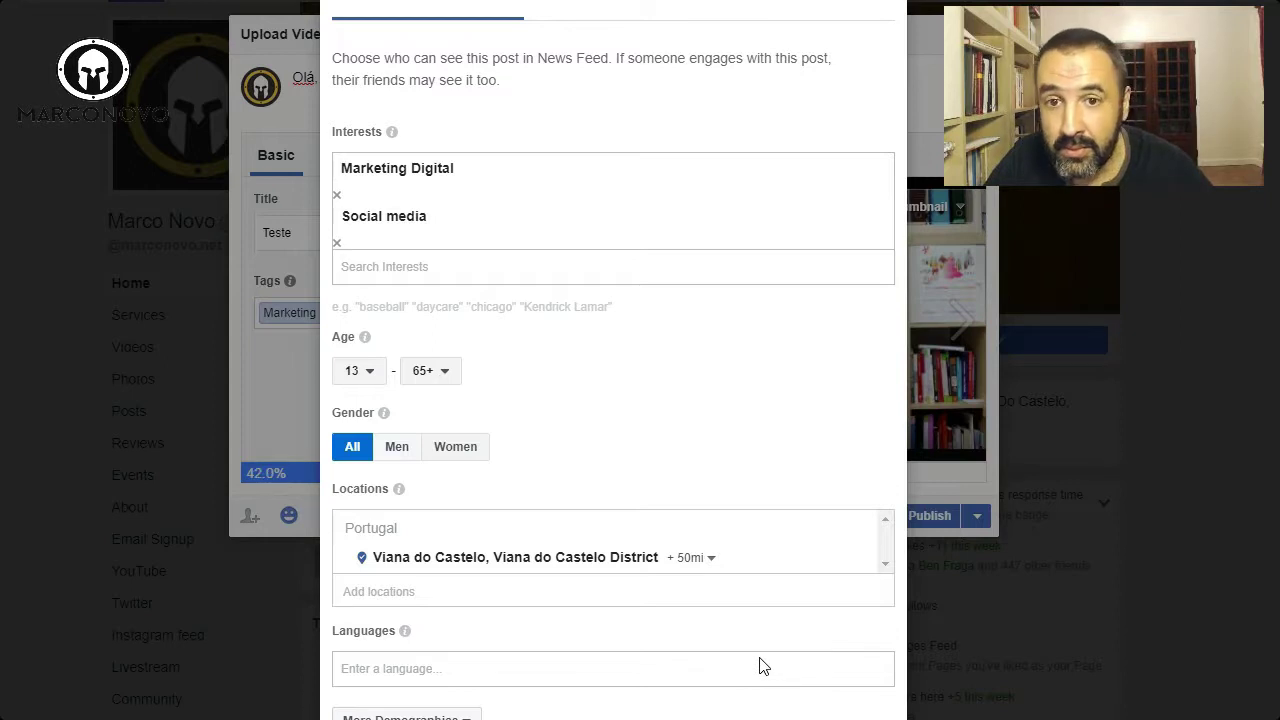
{"action": "left_click", "coordinate": [698, 560]}
{"action": "mouse_move", "coordinate": [751, 654]}
{"action": "left_mouse_down"}
{"action": "mouse_move", "coordinate": [717, 657]}
{"action": "mouse_move", "coordinate": [767, 655]}
{"action": "left_mouse_up"}
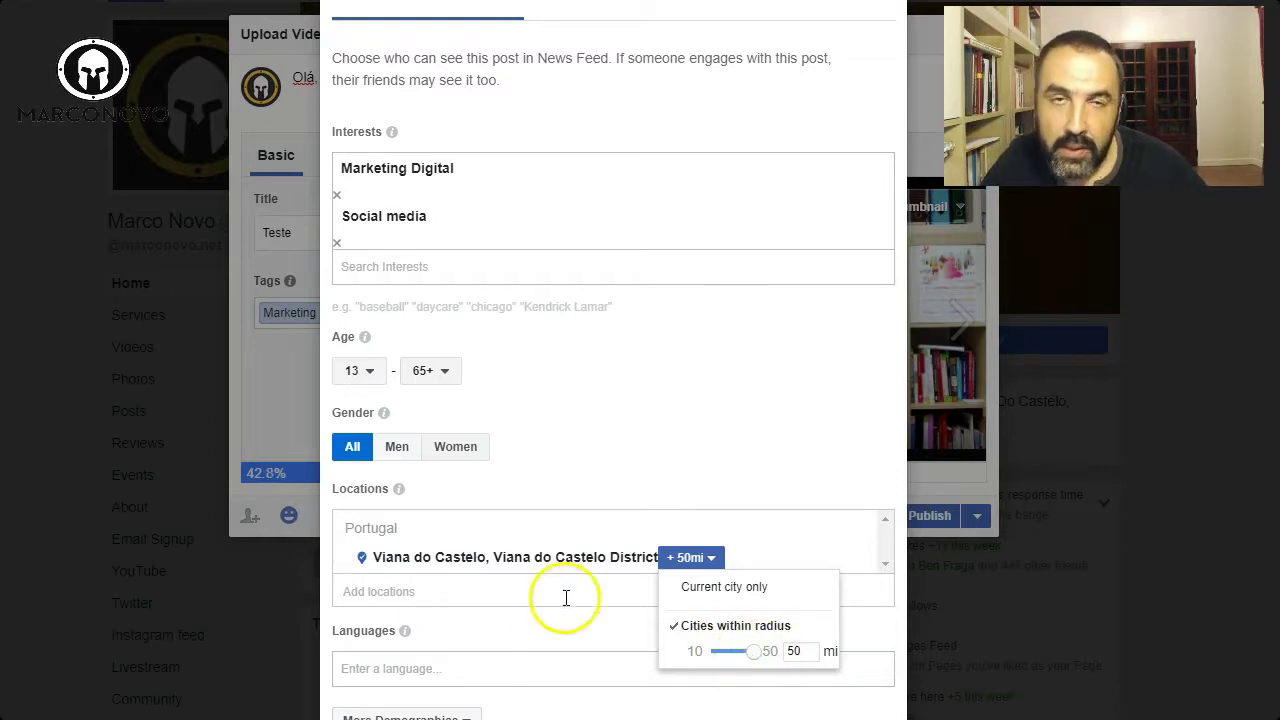
{"action": "left_click", "coordinate": [491, 591]}
Step: Add "Portuguese (All)" as the targeted language
{"action": "left_click", "coordinate": [450, 668]}
{"action": "type", "text": "p"}
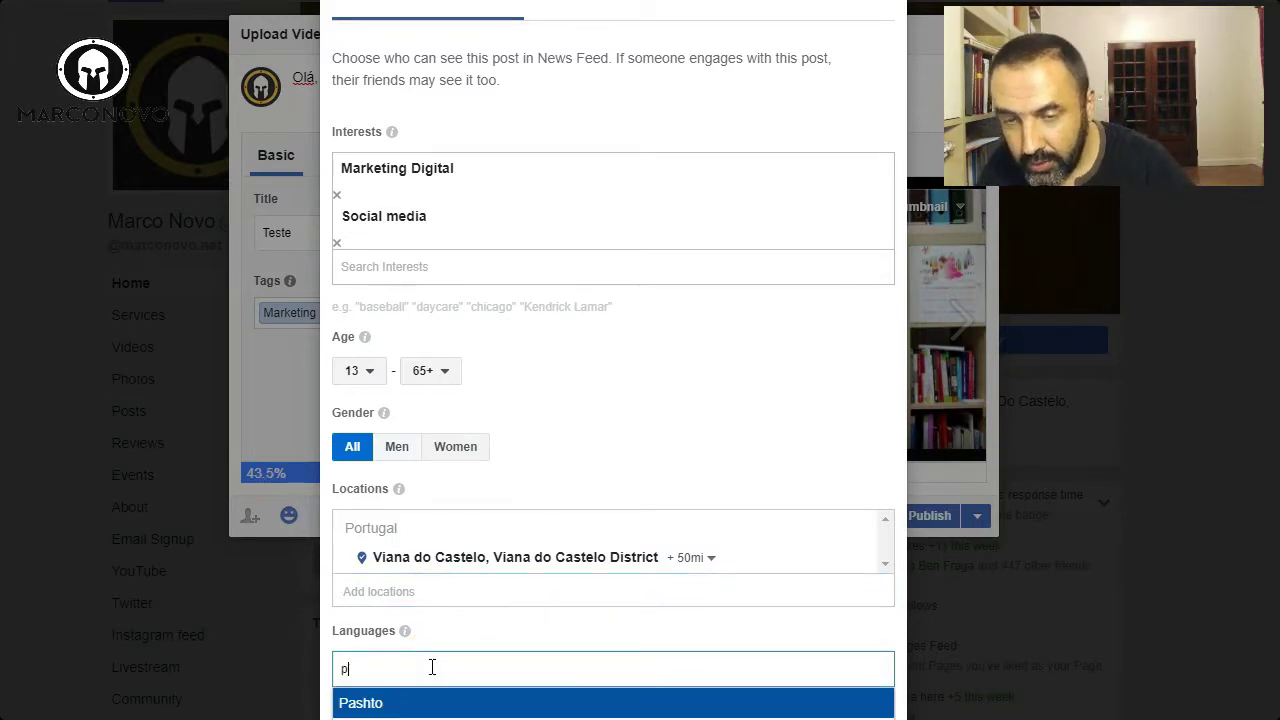
{"action": "type", "text": "ortu"}
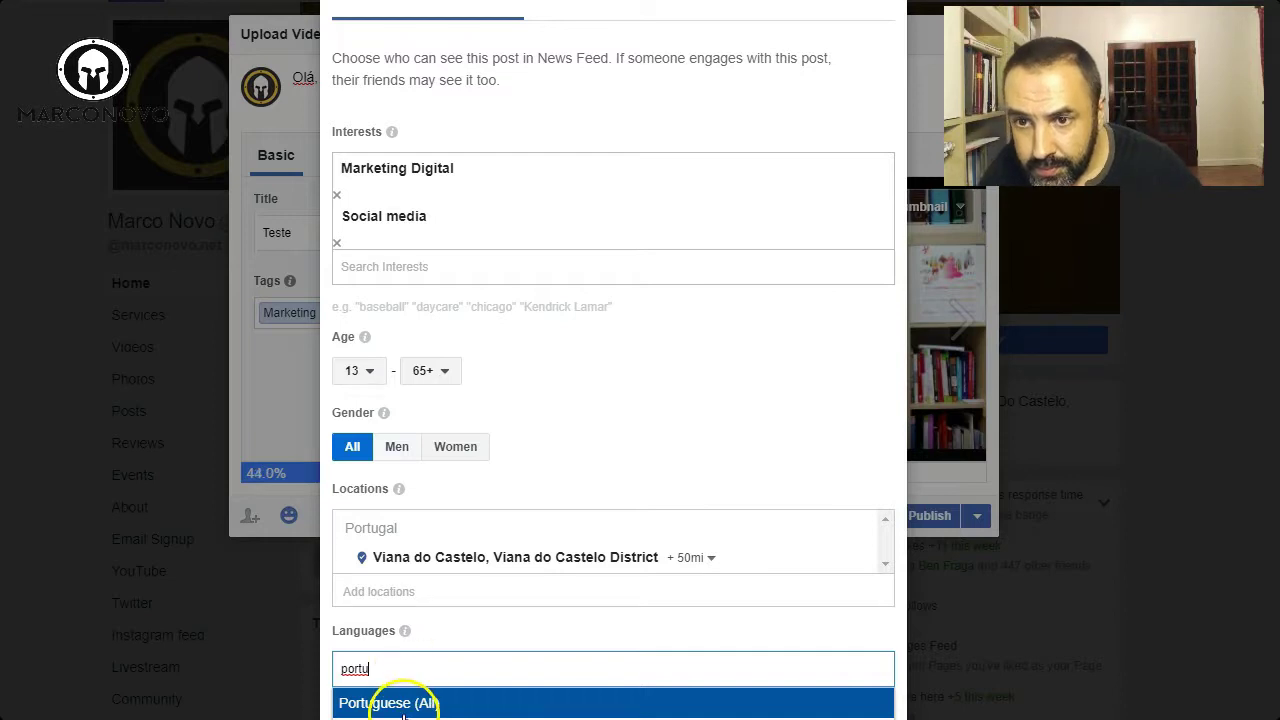
{"action": "left_click", "coordinate": [412, 702]}
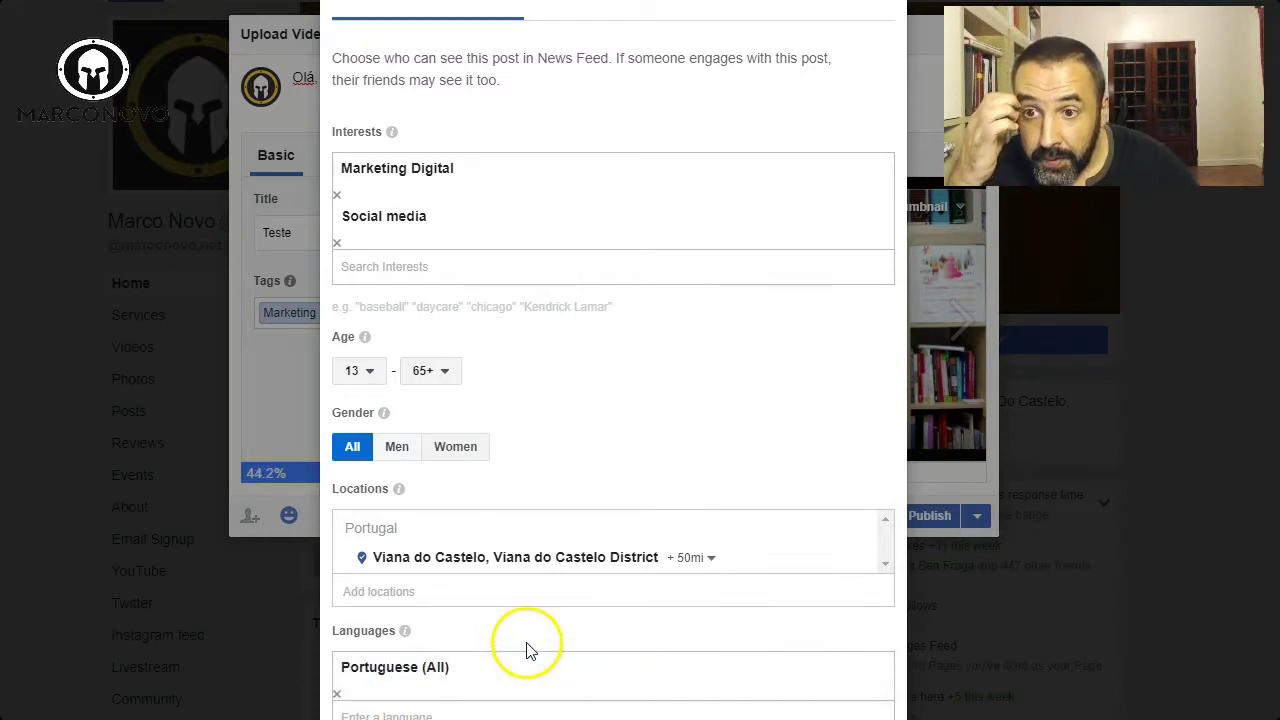
Step: Add the Relationship Status demographic without choosing a status, and save the News Feed targeting
{"action": "scroll", "coordinate": [522, 660], "scroll_direction": "down", "scroll_amount": 1}
{"action": "left_click", "coordinate": [423, 692]}
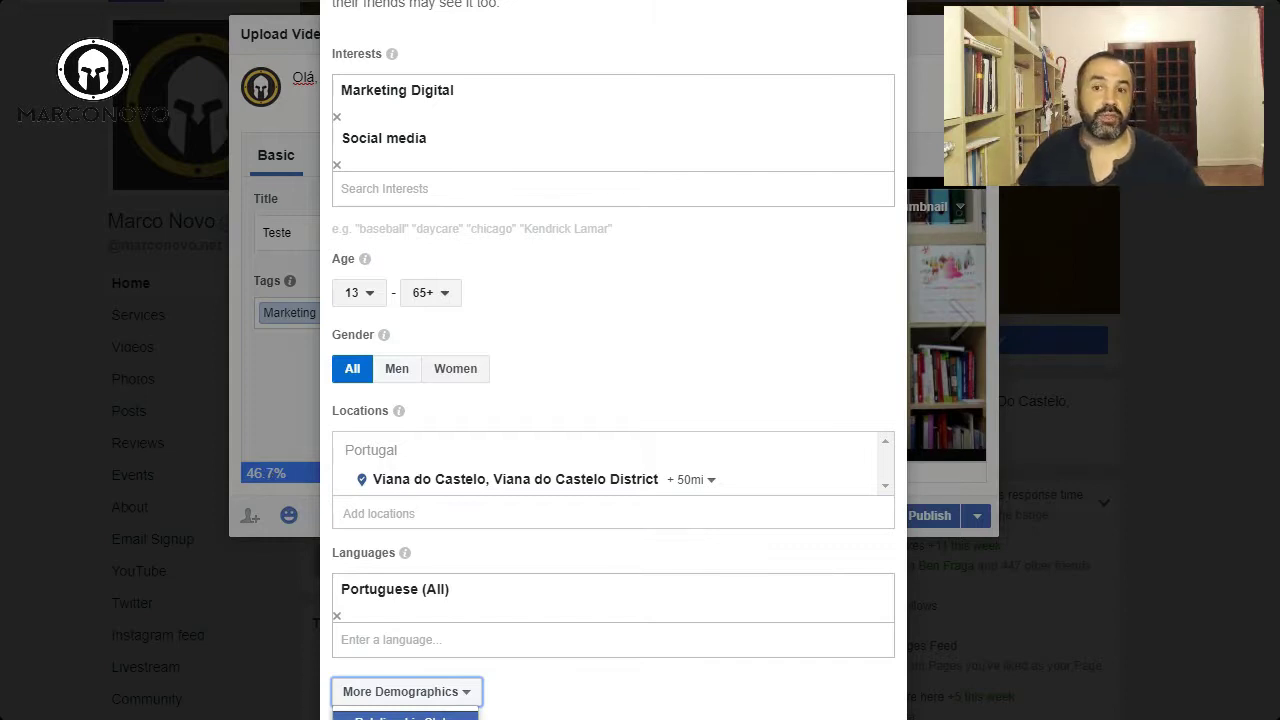
{"action": "left_click", "coordinate": [405, 717]}
{"action": "left_click", "coordinate": [508, 643]}
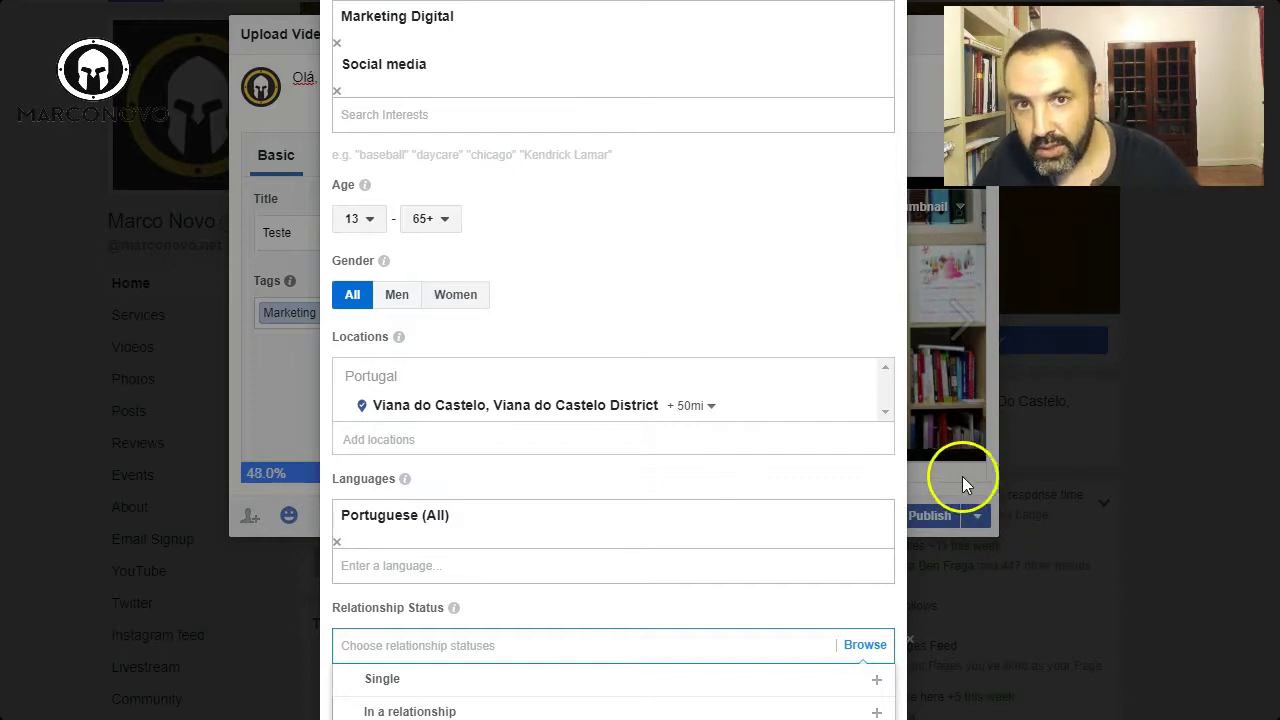
{"action": "scroll", "coordinate": [920, 340], "scroll_direction": "up", "scroll_amount": 2}
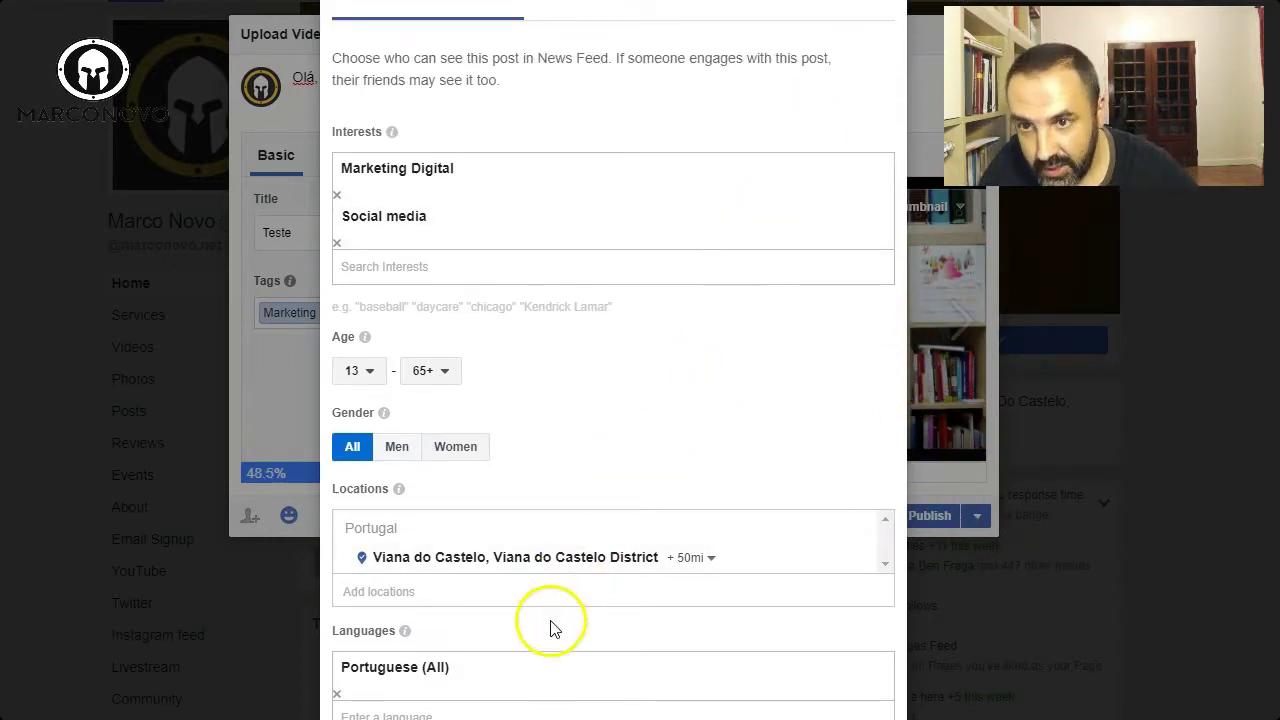
{"action": "scroll", "coordinate": [520, 625], "scroll_direction": "down", "scroll_amount": 3}
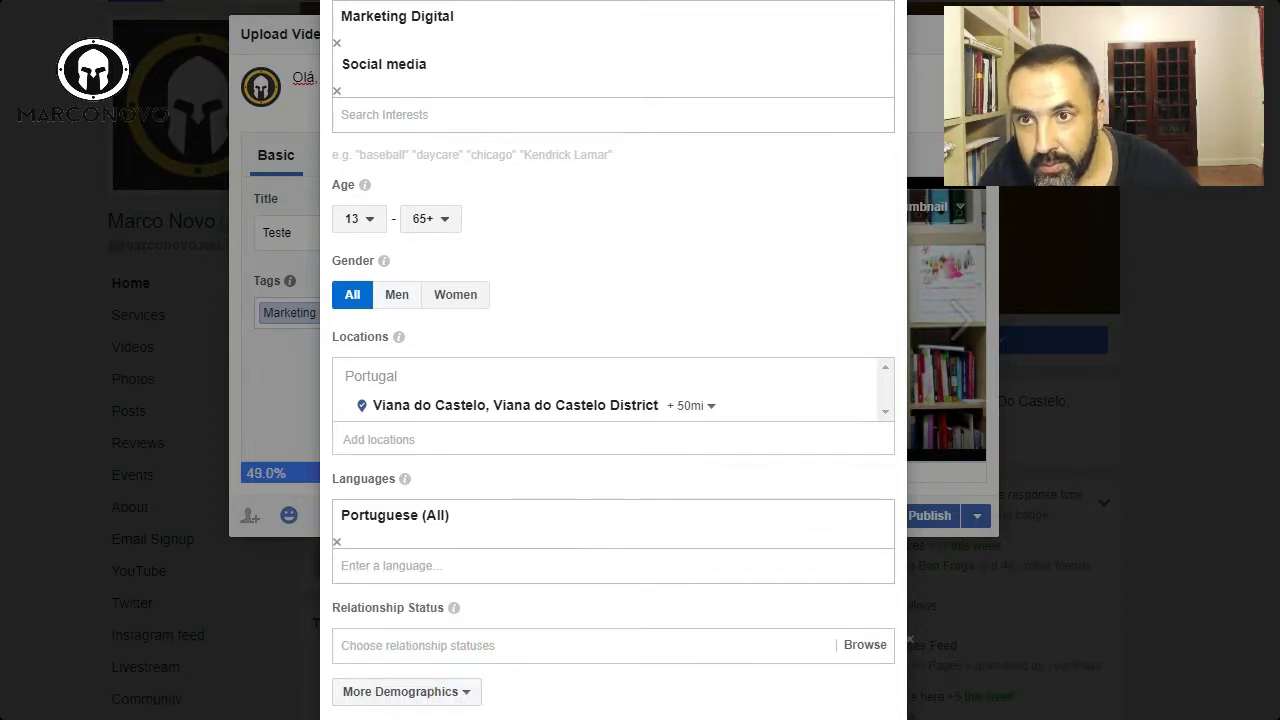
{"action": "key", "text": "Escape"}
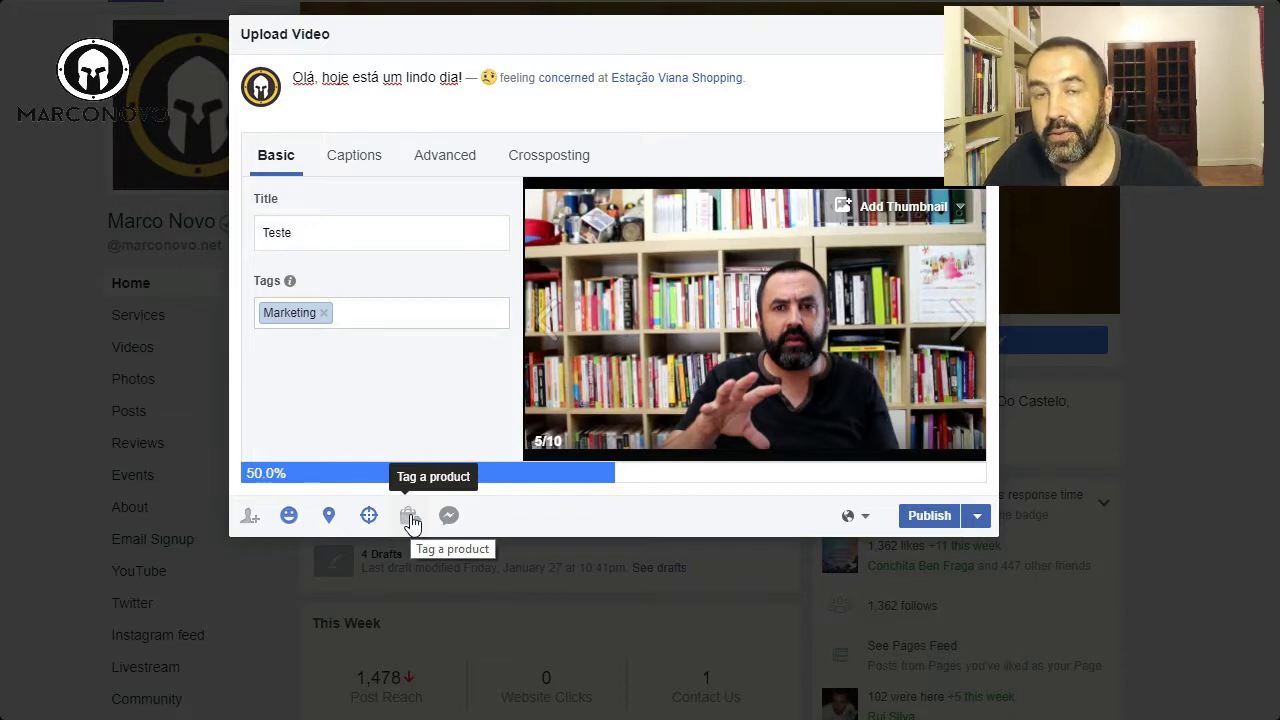
Step: Tag the product "Formação em marketing" in the video post
{"action": "left_click", "coordinate": [410, 519]}
{"action": "left_click", "coordinate": [382, 508]}
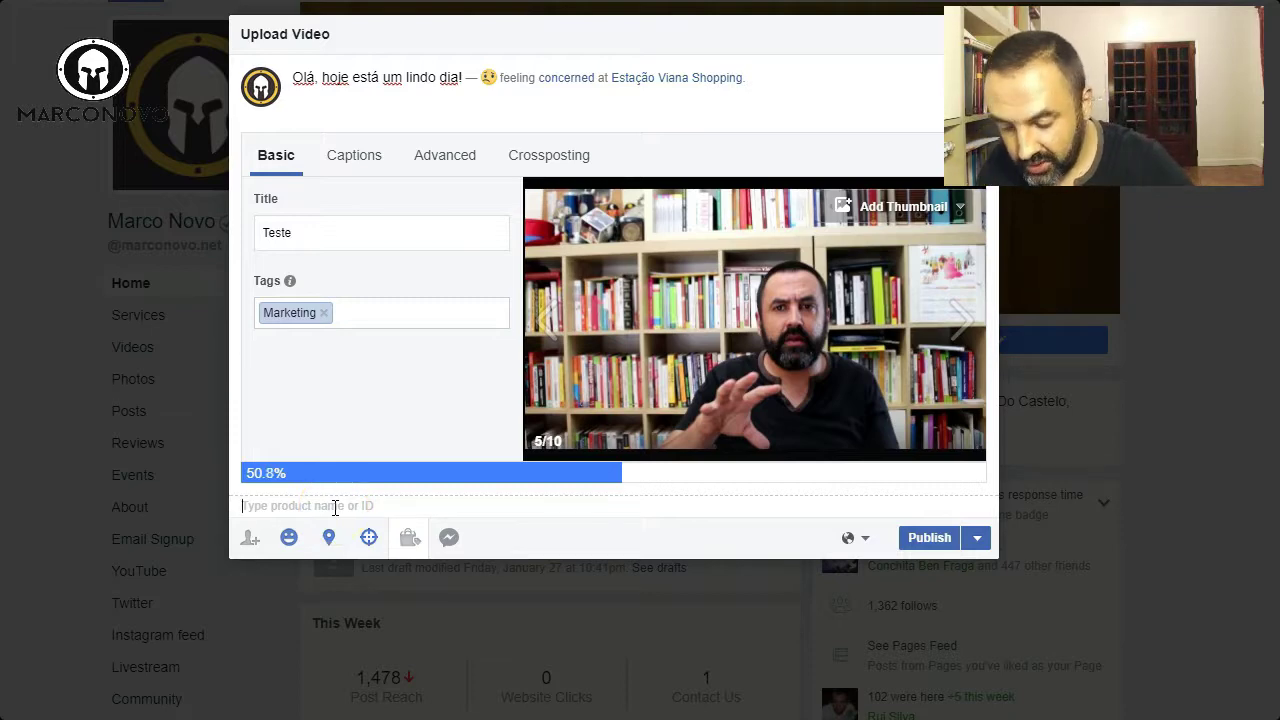
{"action": "type", "text": "form"}
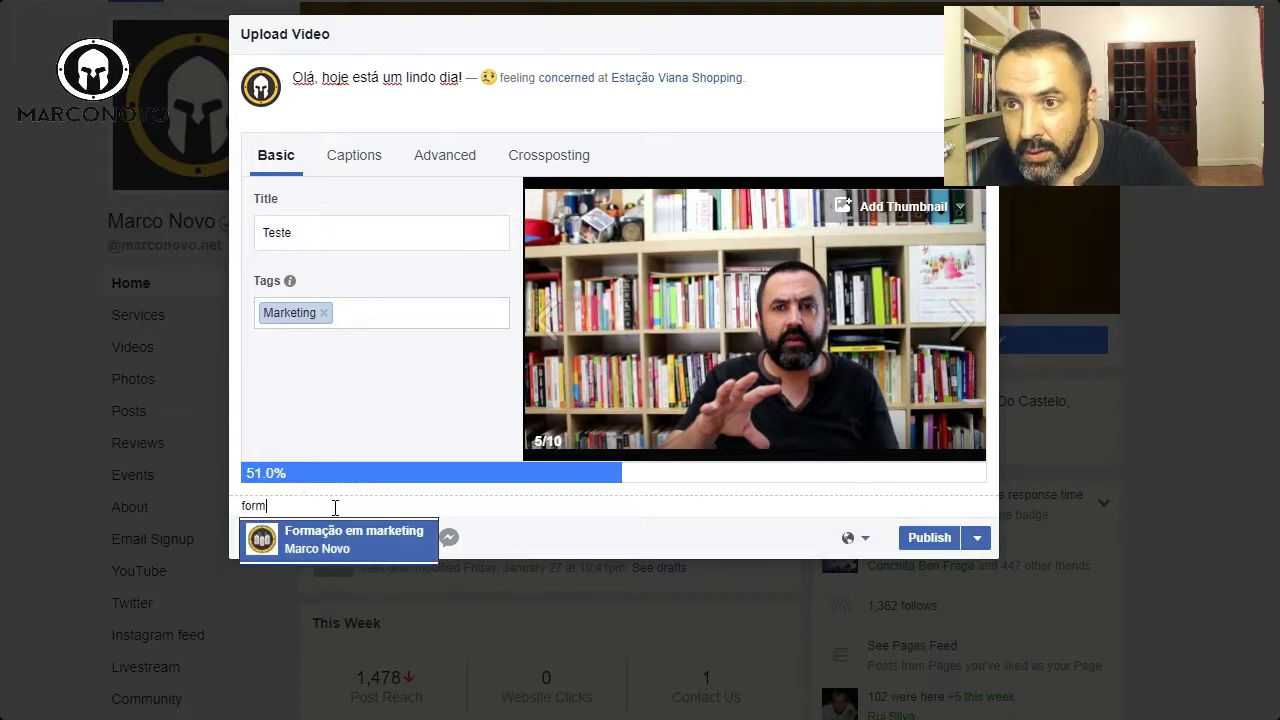
{"action": "left_click", "coordinate": [342, 545]}
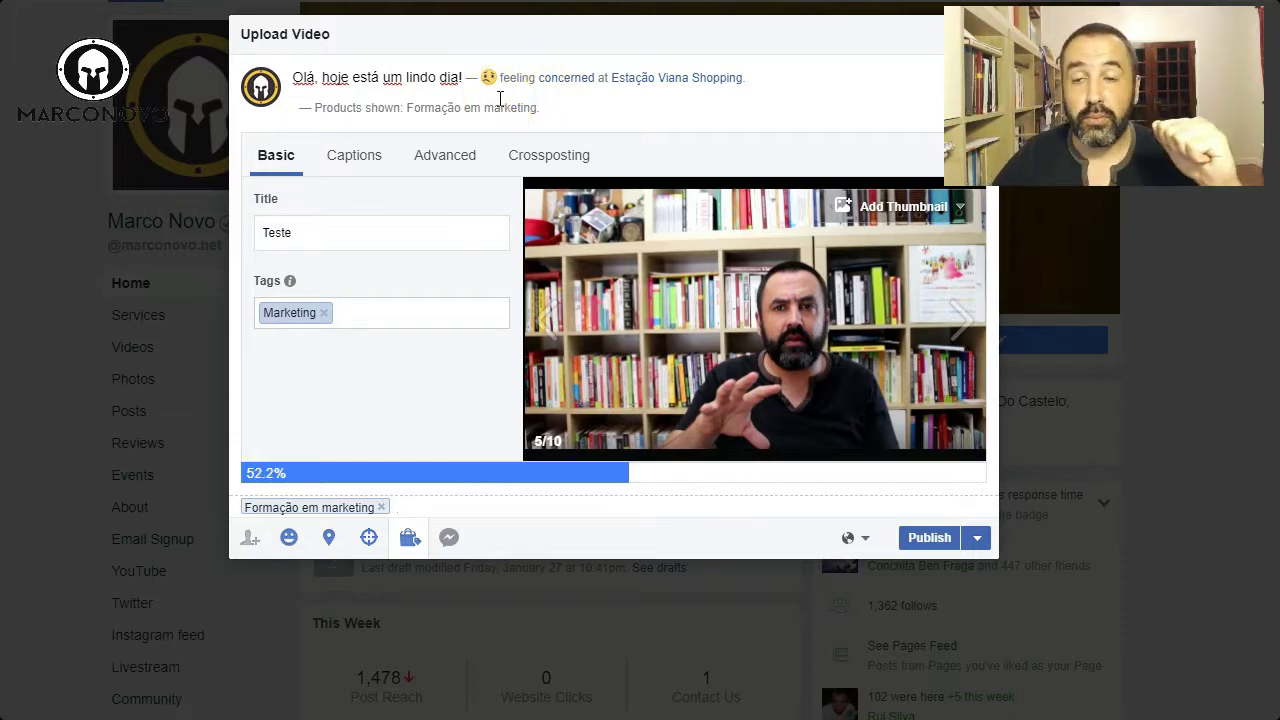
Step: Include a button in the video post so people can reply in Messenger
{"action": "left_click", "coordinate": [449, 540]}
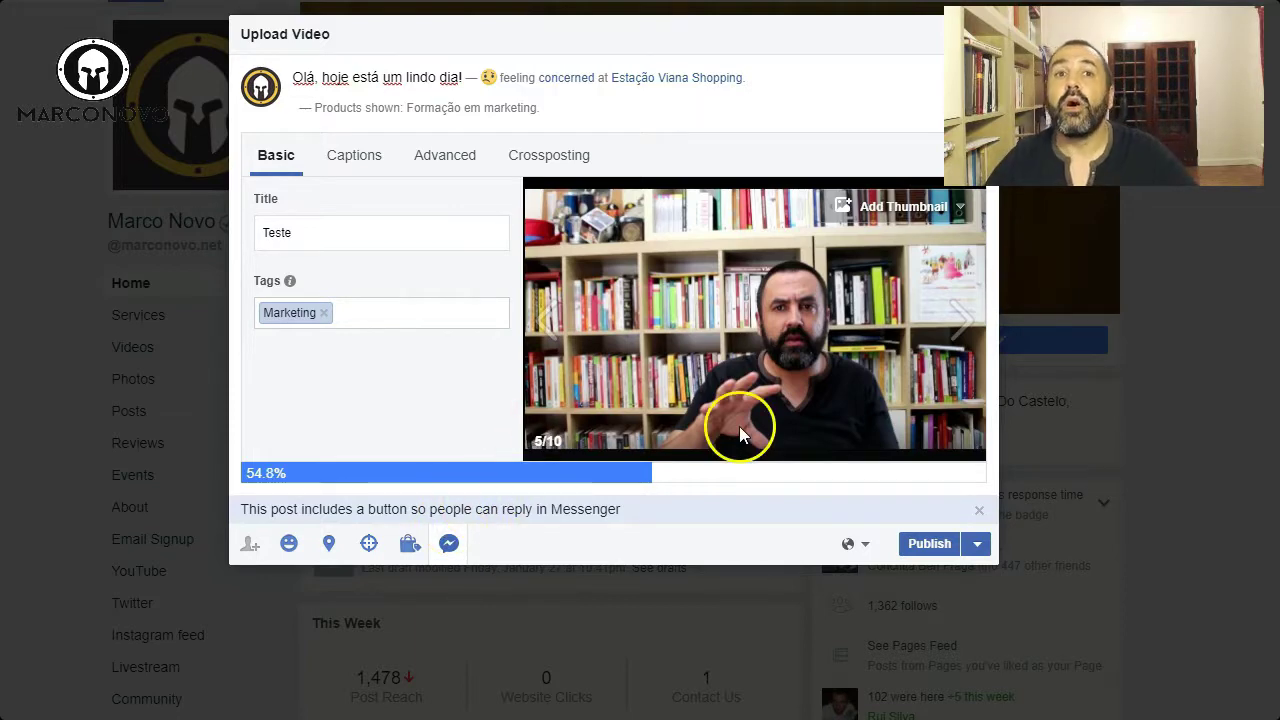
{"action": "mouse_move", "coordinate": [695, 362]}
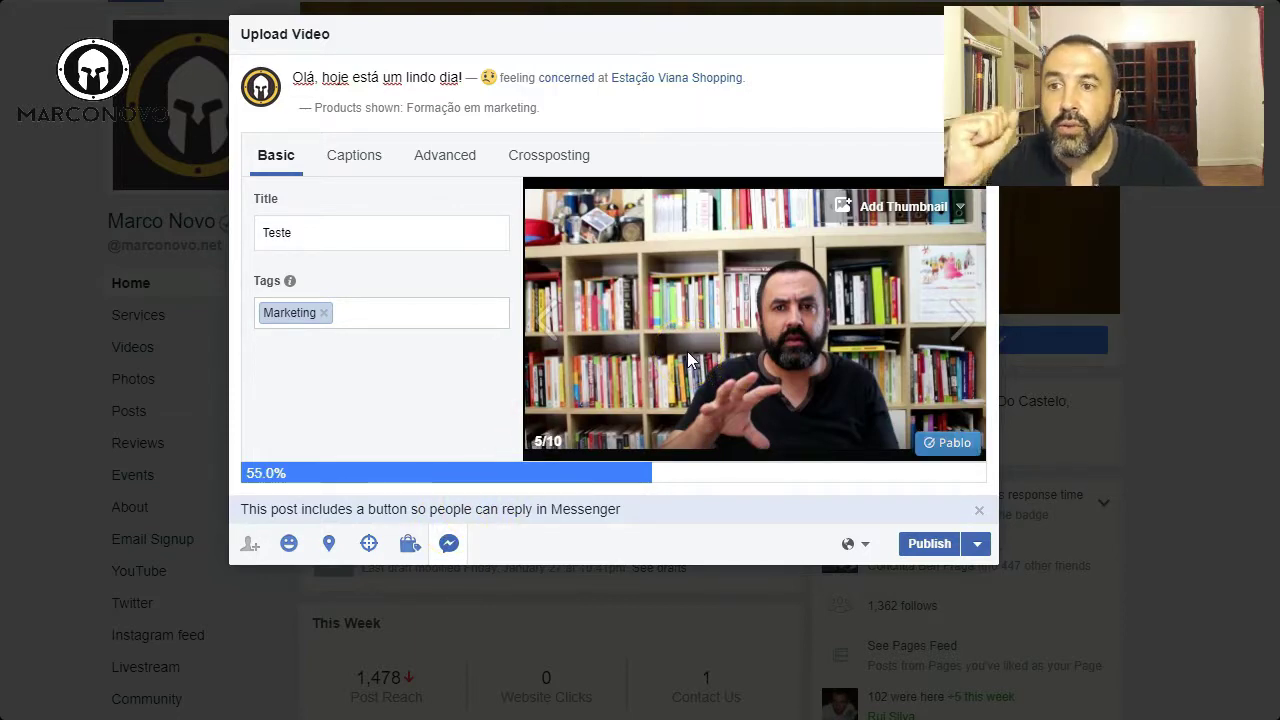
{"action": "left_click", "coordinate": [590, 402]}
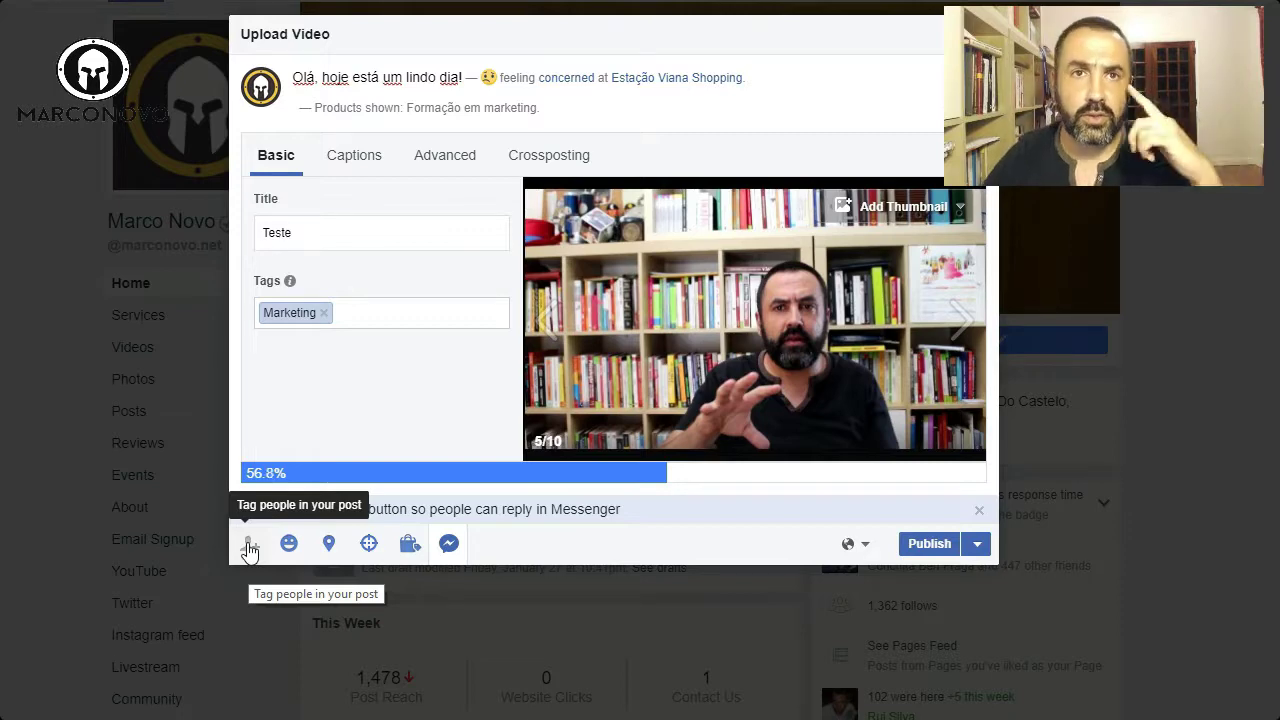
Step: Tag the Page itself in the video post by searching for its full name among the people to tag
{"action": "left_click", "coordinate": [249, 549]}
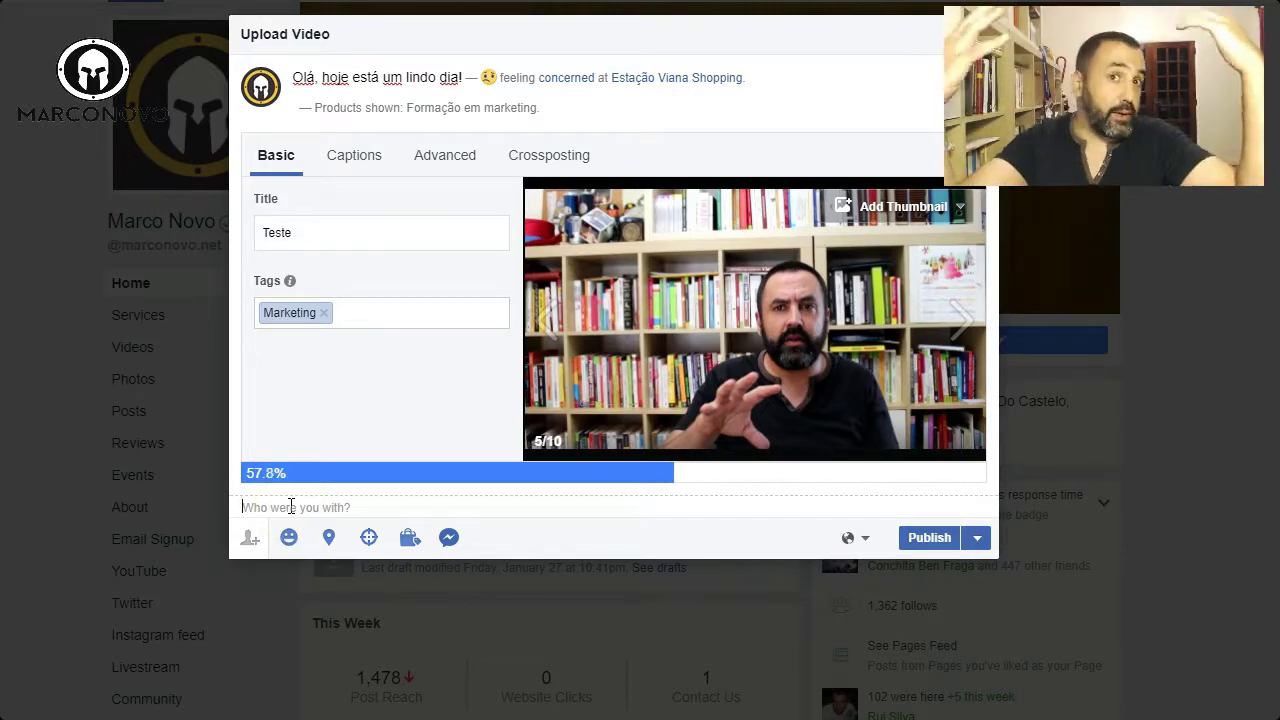
{"action": "type", "text": "marc"}
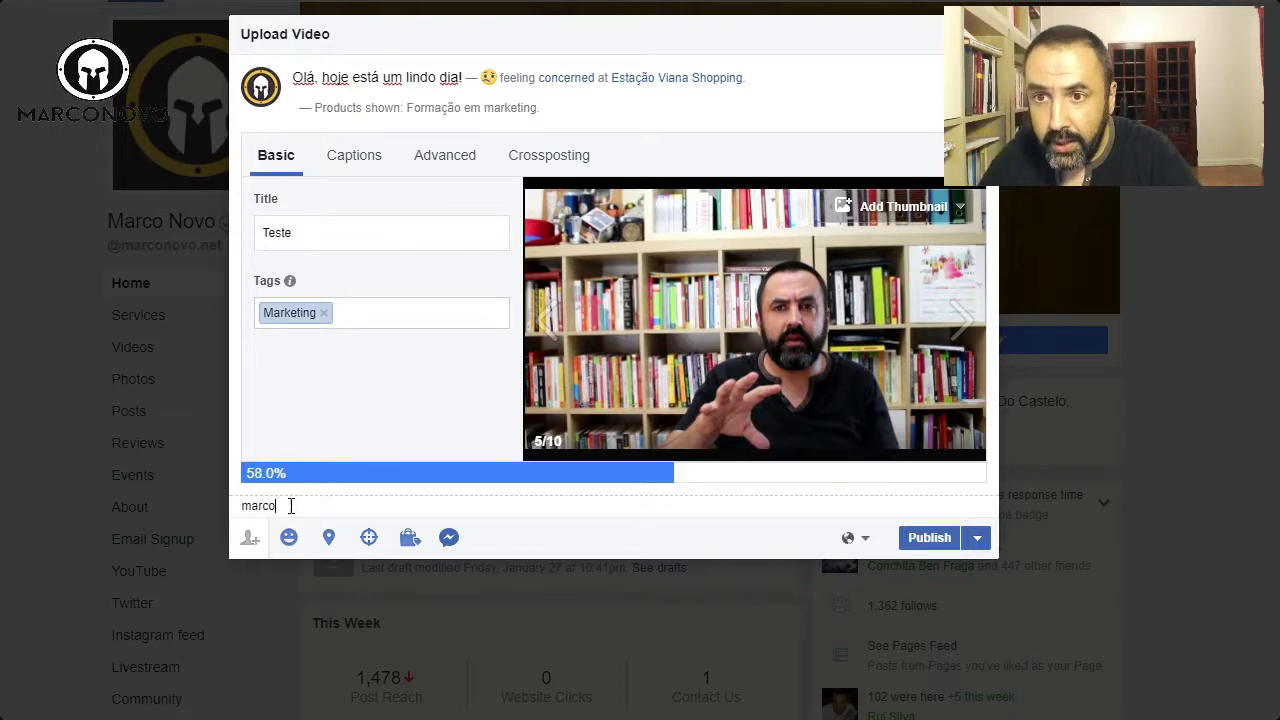
{"action": "type", "text": "o "}
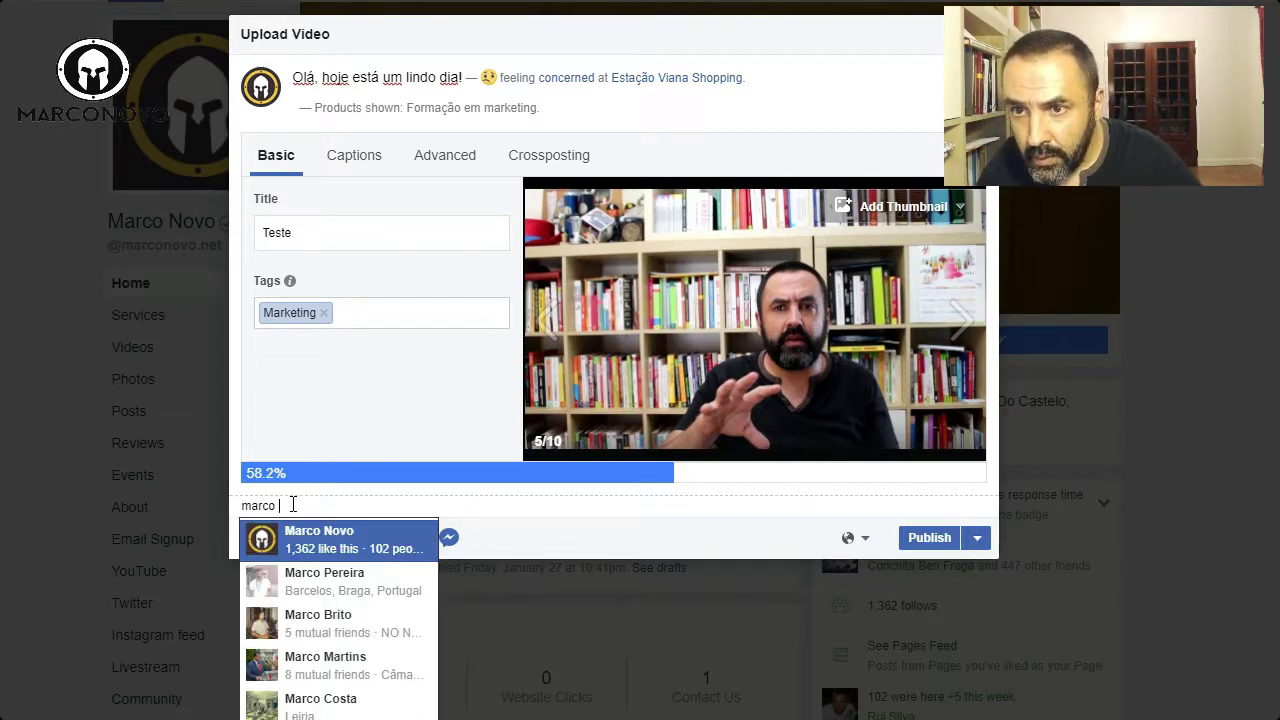
{"action": "type", "text": "novo"}
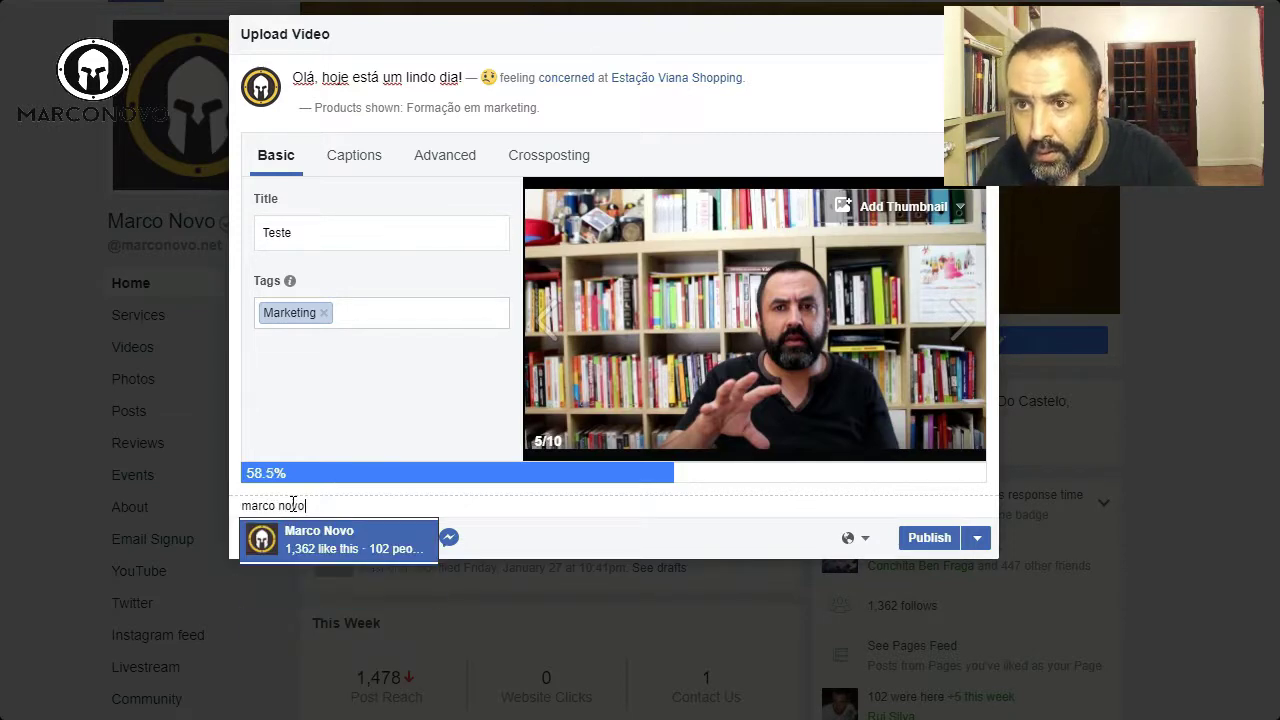
{"action": "left_click", "coordinate": [258, 582]}
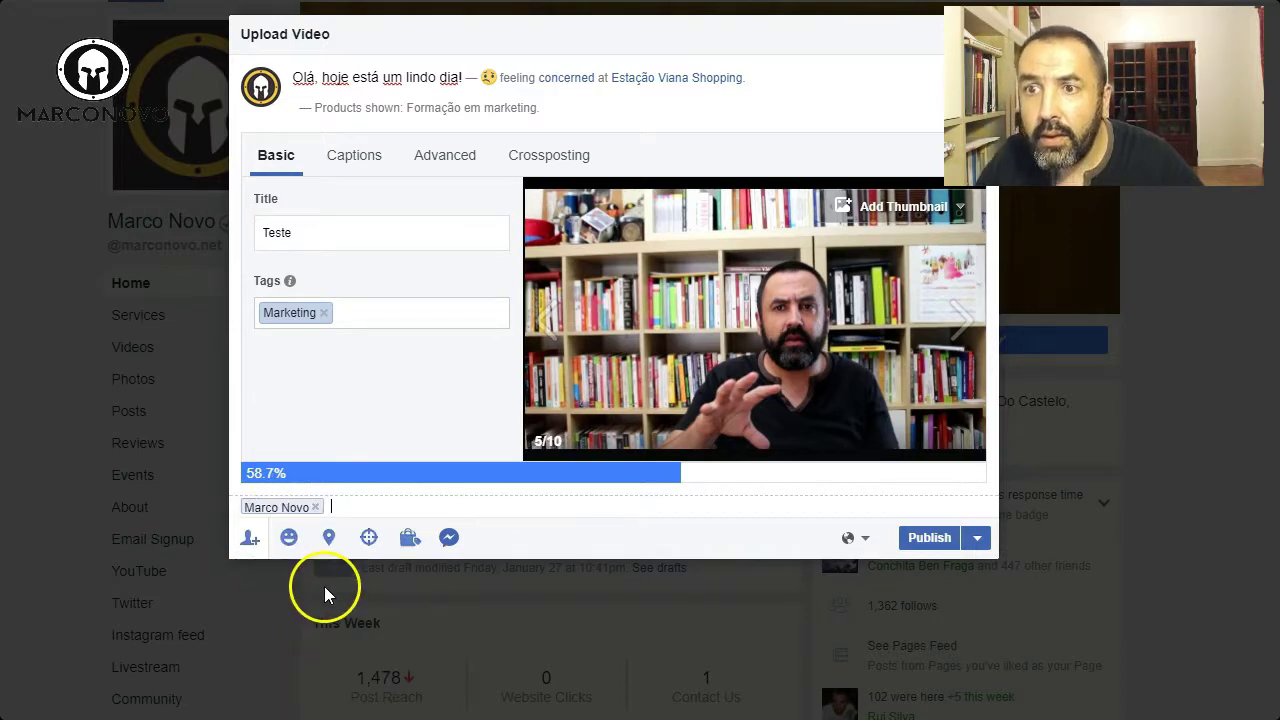